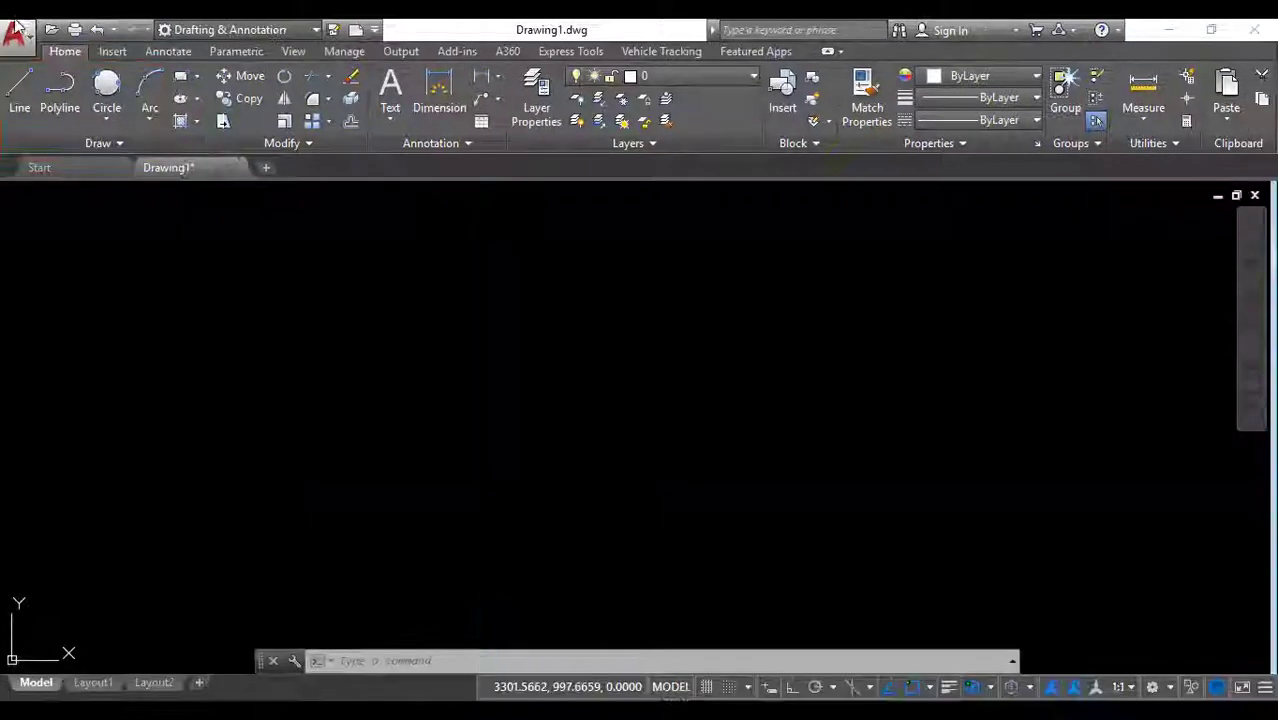
Draw the first polyline slanting up-left from beside the open centre.
{"action": "left_click", "coordinate": [146, 121]}
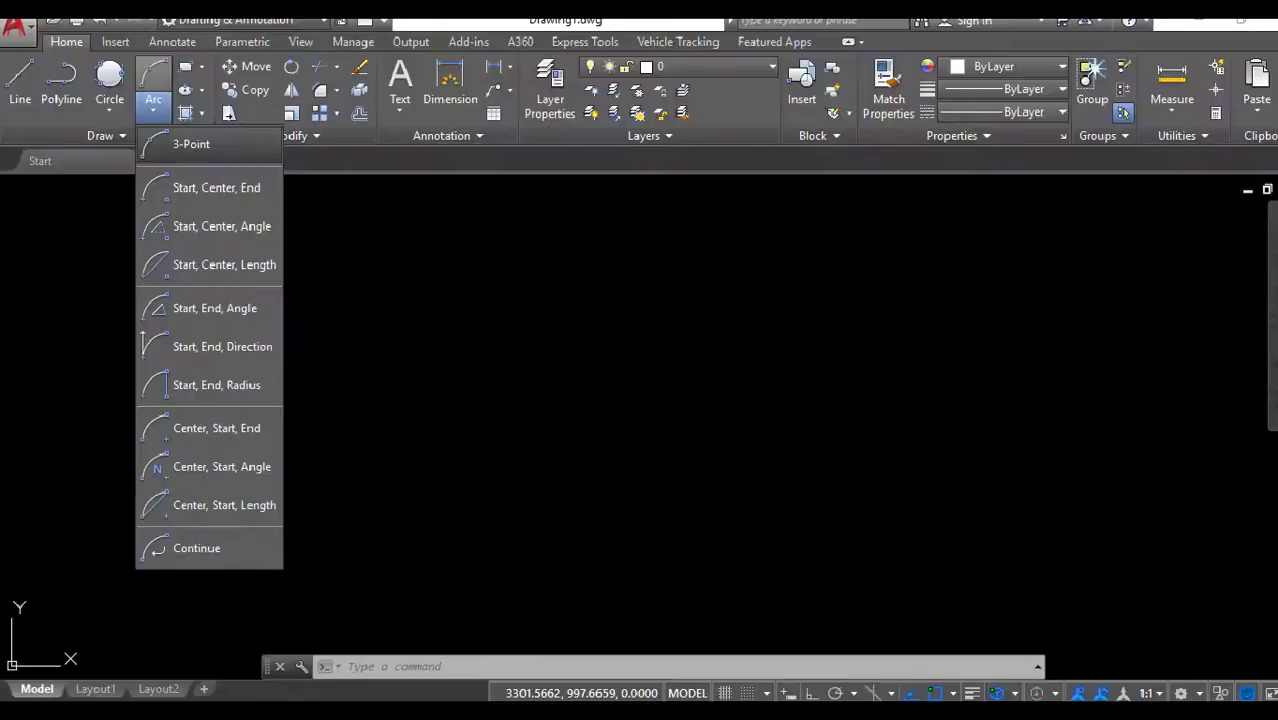
{"action": "left_click", "coordinate": [141, 121]}
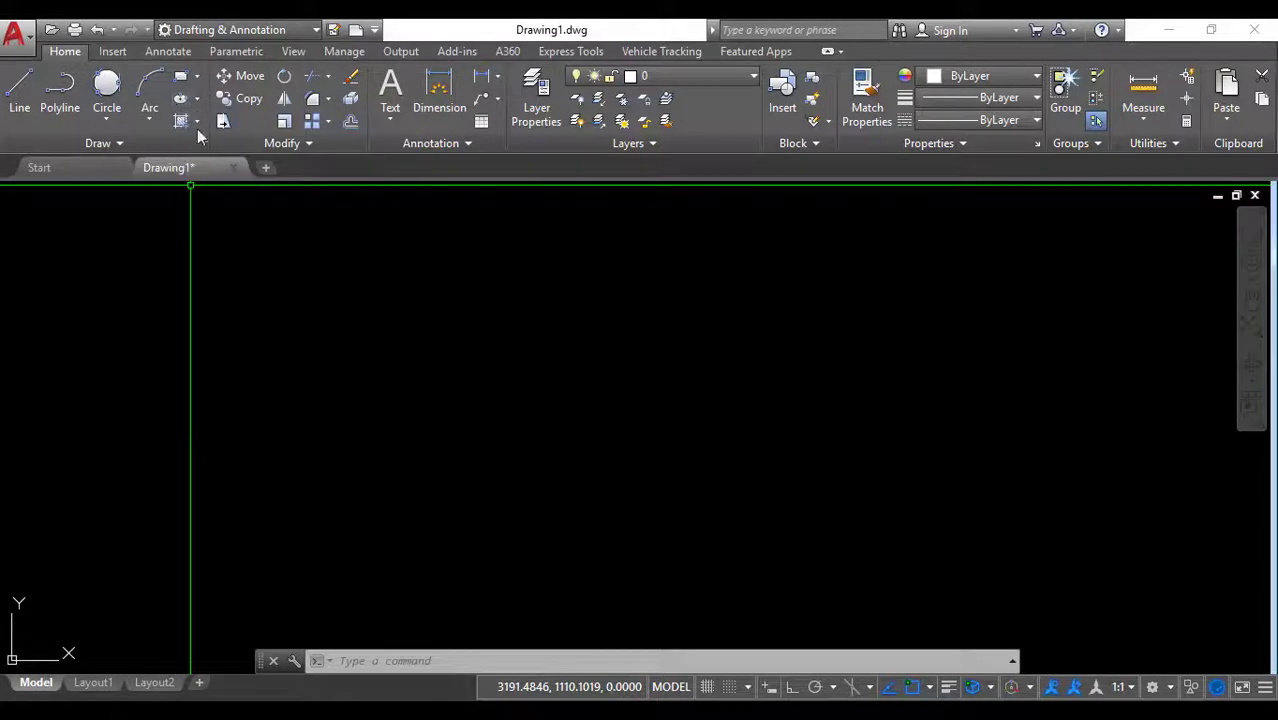
{"action": "type", "text": "pl"}
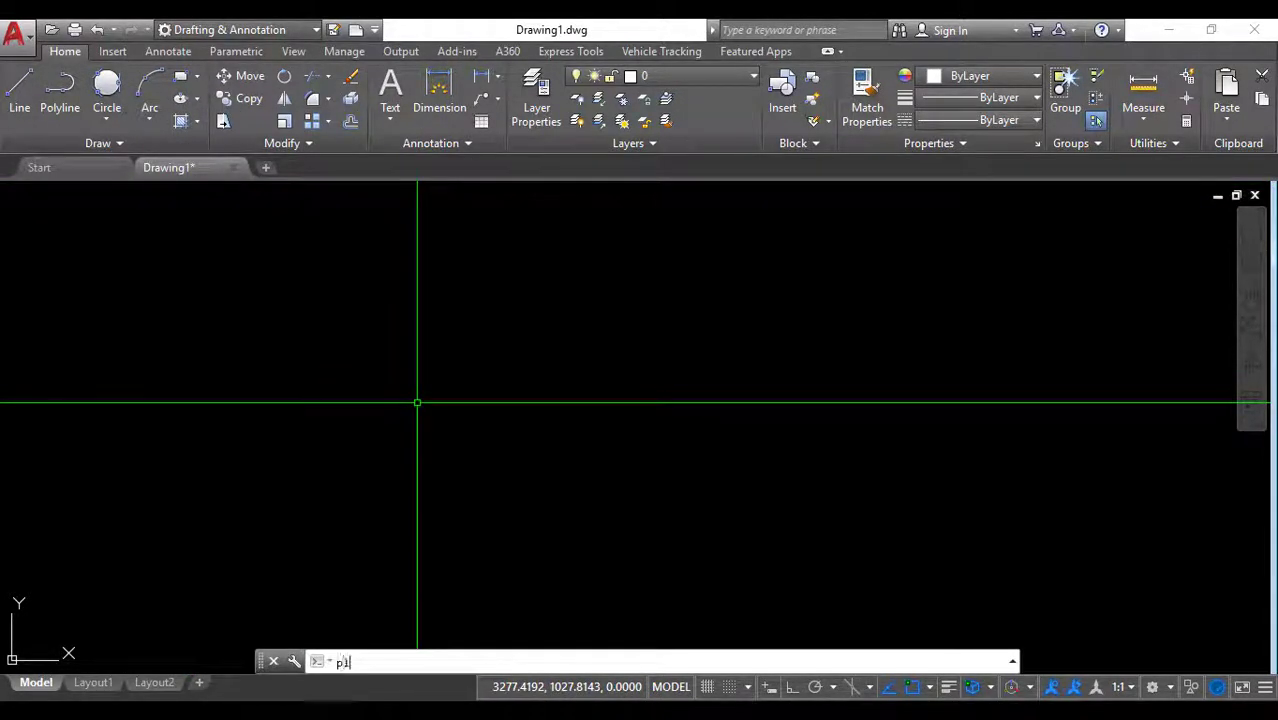
{"action": "key", "text": "Return"}
{"action": "left_click", "coordinate": [435, 435]}
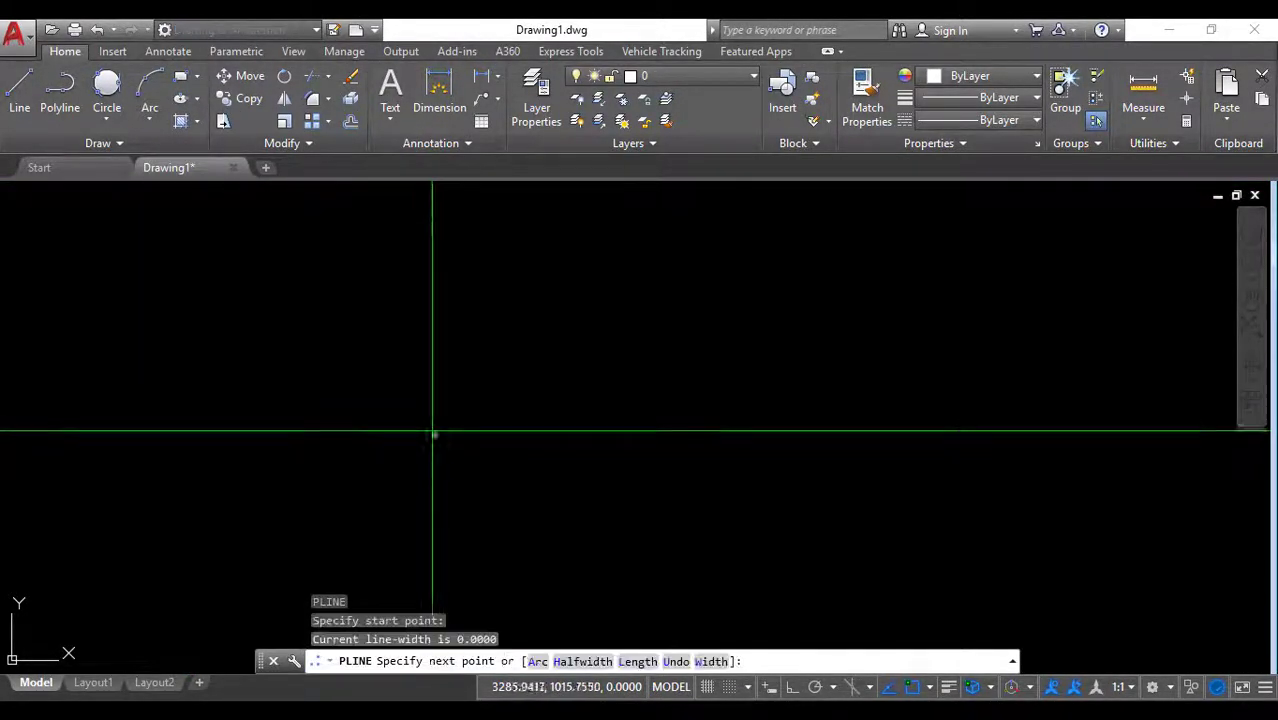
{"action": "left_click", "coordinate": [290, 365]}
{"action": "key", "text": "Return"}
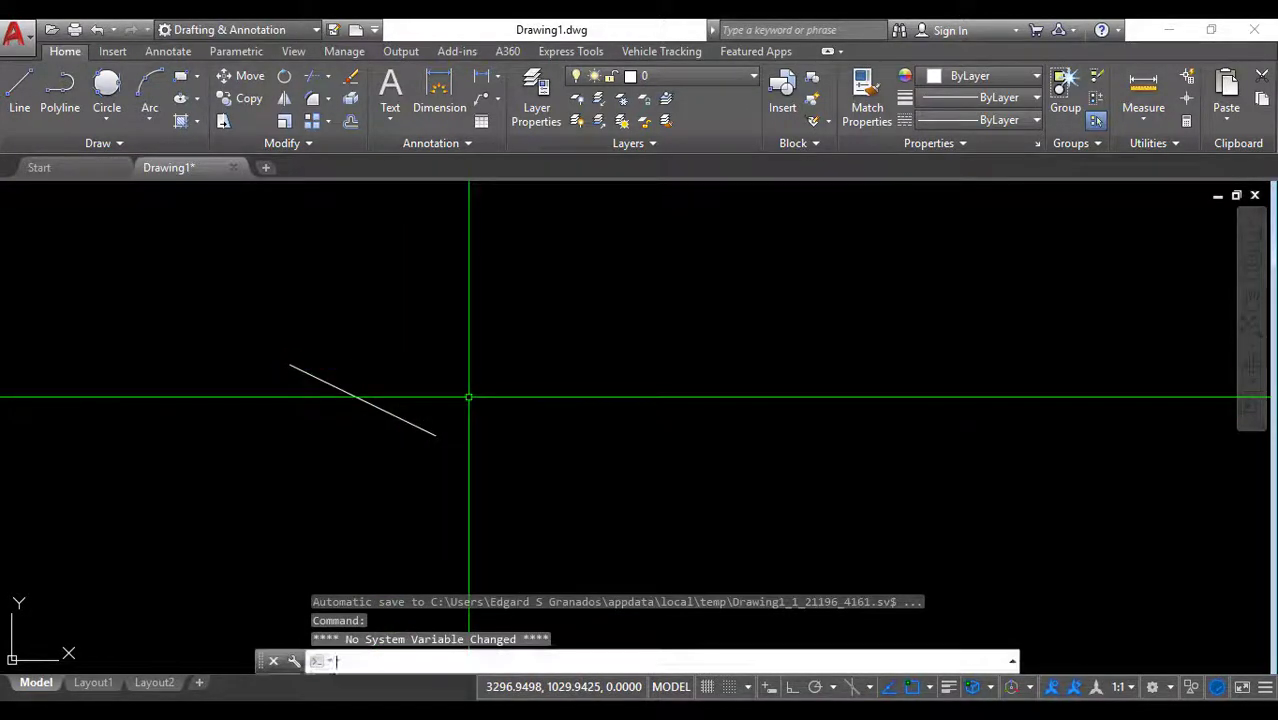
Add a nearly vertical polyline and a third polyline extending off to the right.
{"action": "key", "text": "Return"}
{"action": "left_click", "coordinate": [488, 404]}
{"action": "left_click", "coordinate": [497, 285]}
{"action": "key", "text": "Return"}
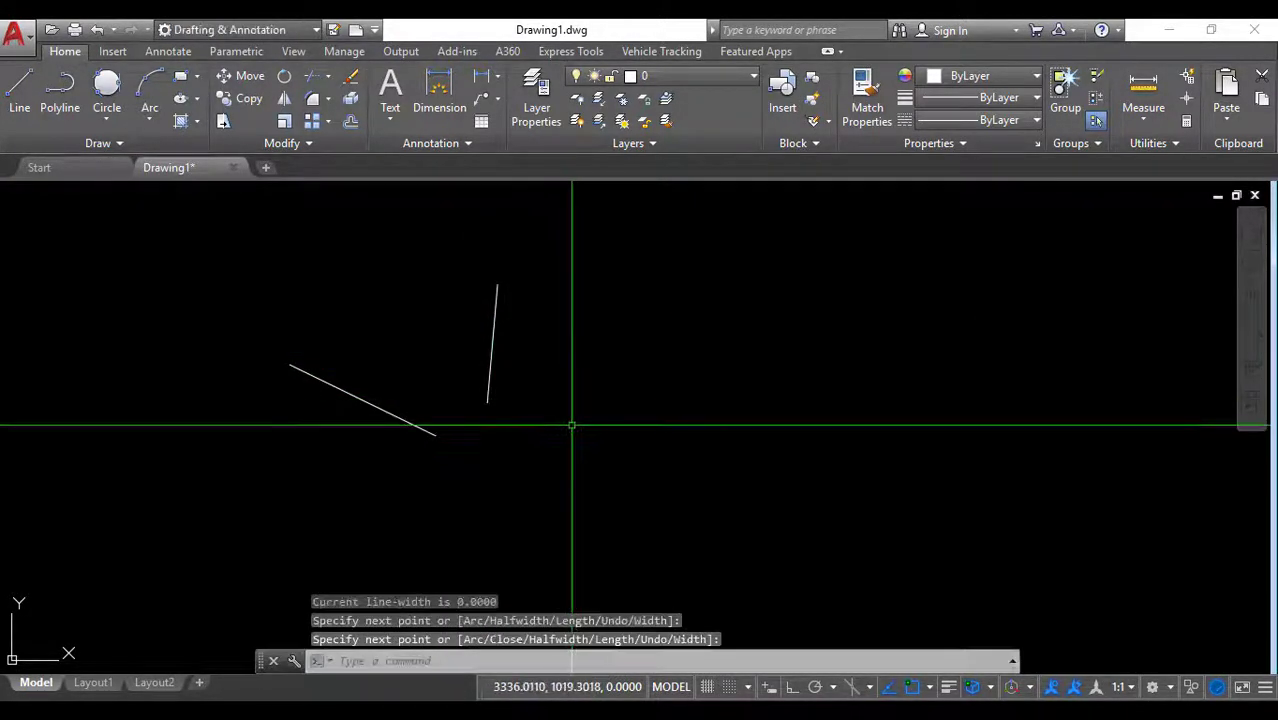
{"action": "key", "text": "Return"}
{"action": "left_click", "coordinate": [530, 455]}
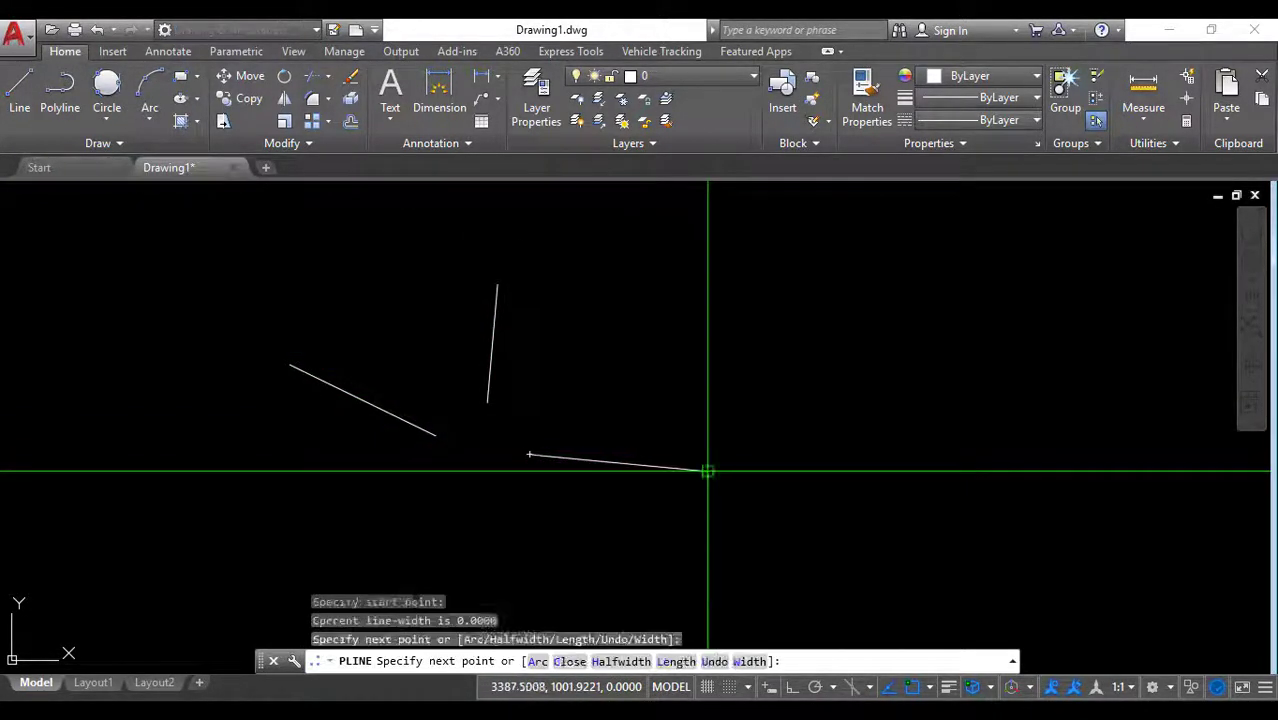
{"action": "left_click", "coordinate": [707, 470]}
{"action": "key", "text": "Return"}
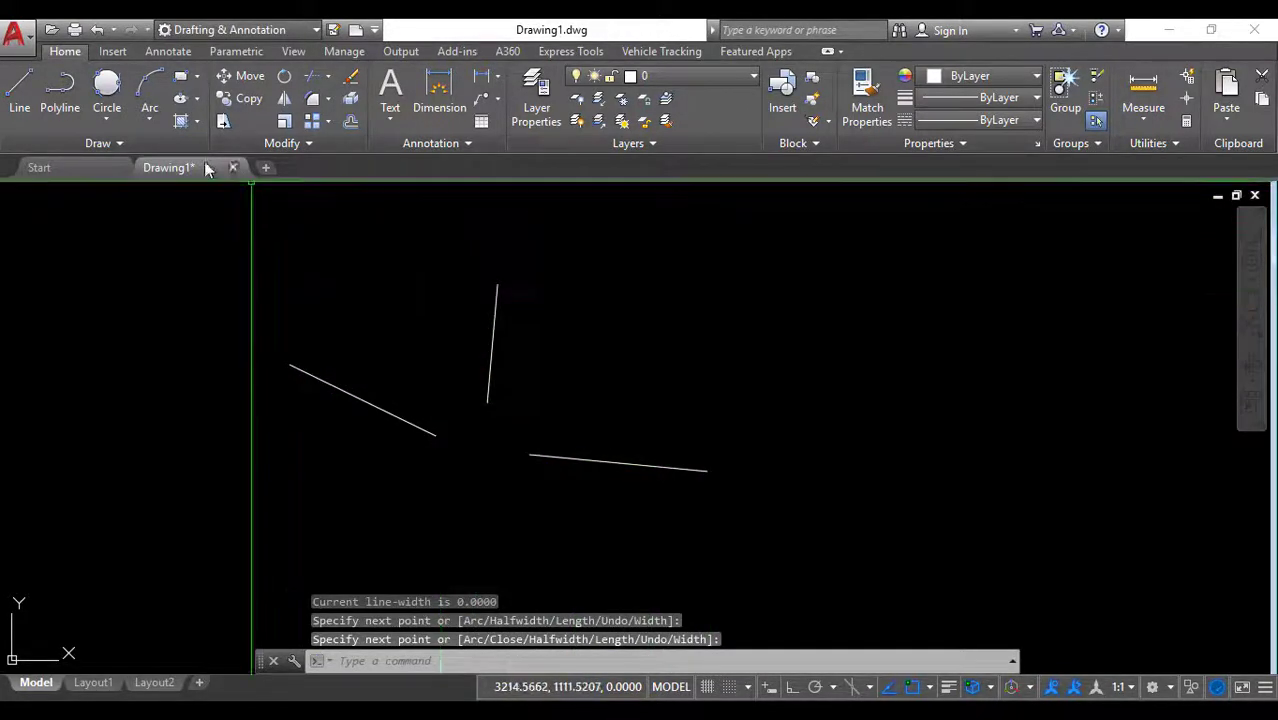
Draw a 3-point arc from the left line's inner end through the vertical line's bottom to the right line's inner end.
{"action": "left_click", "coordinate": [152, 95]}
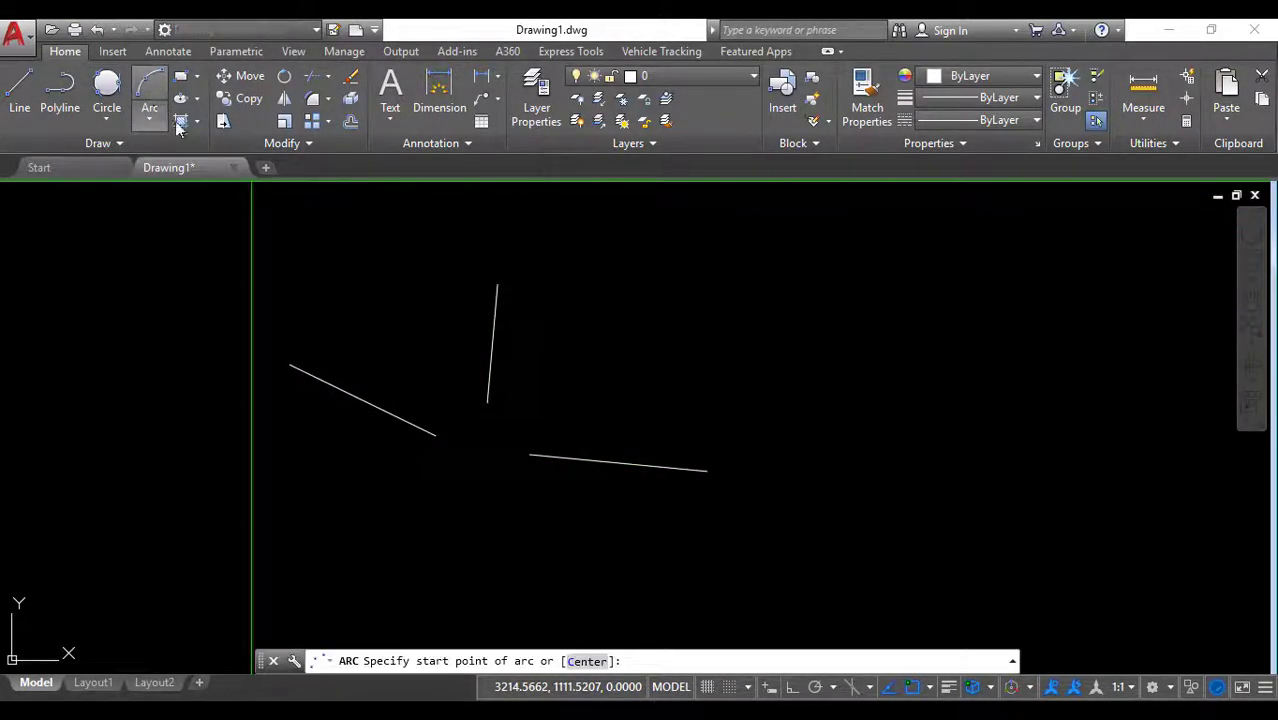
{"action": "left_click", "coordinate": [436, 435]}
{"action": "left_click", "coordinate": [487, 402]}
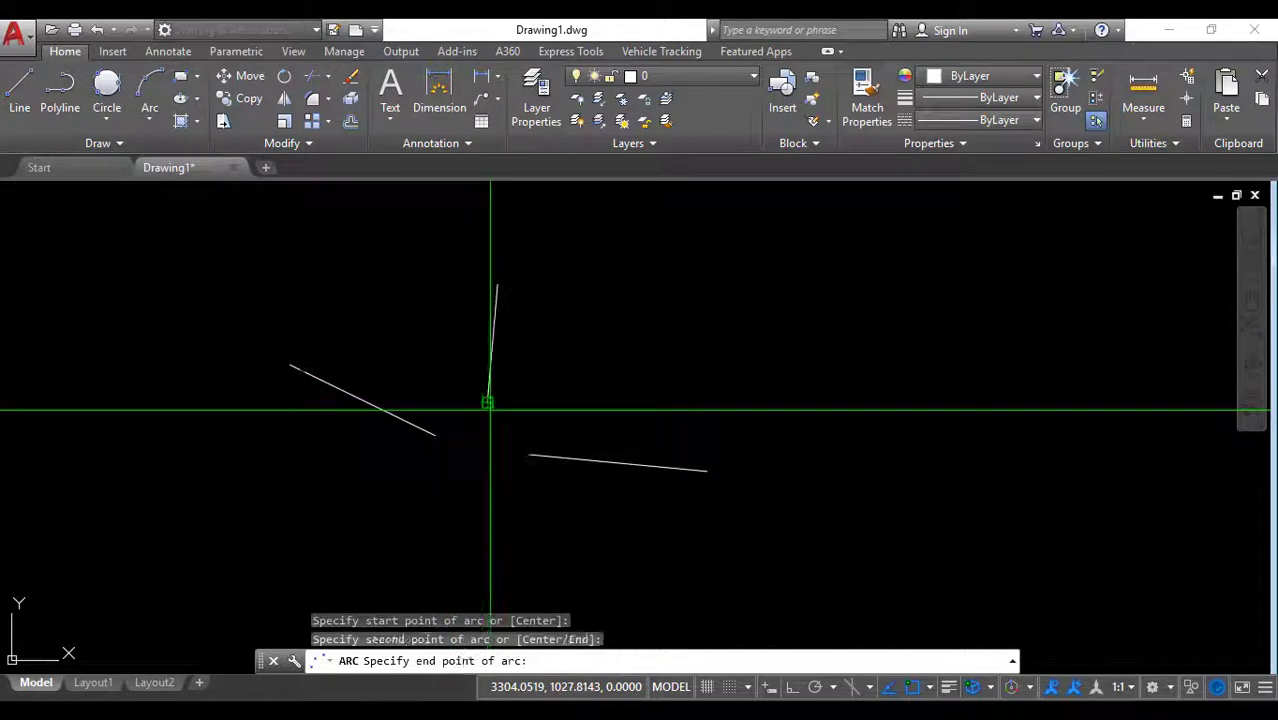
{"action": "left_click", "coordinate": [530, 455]}
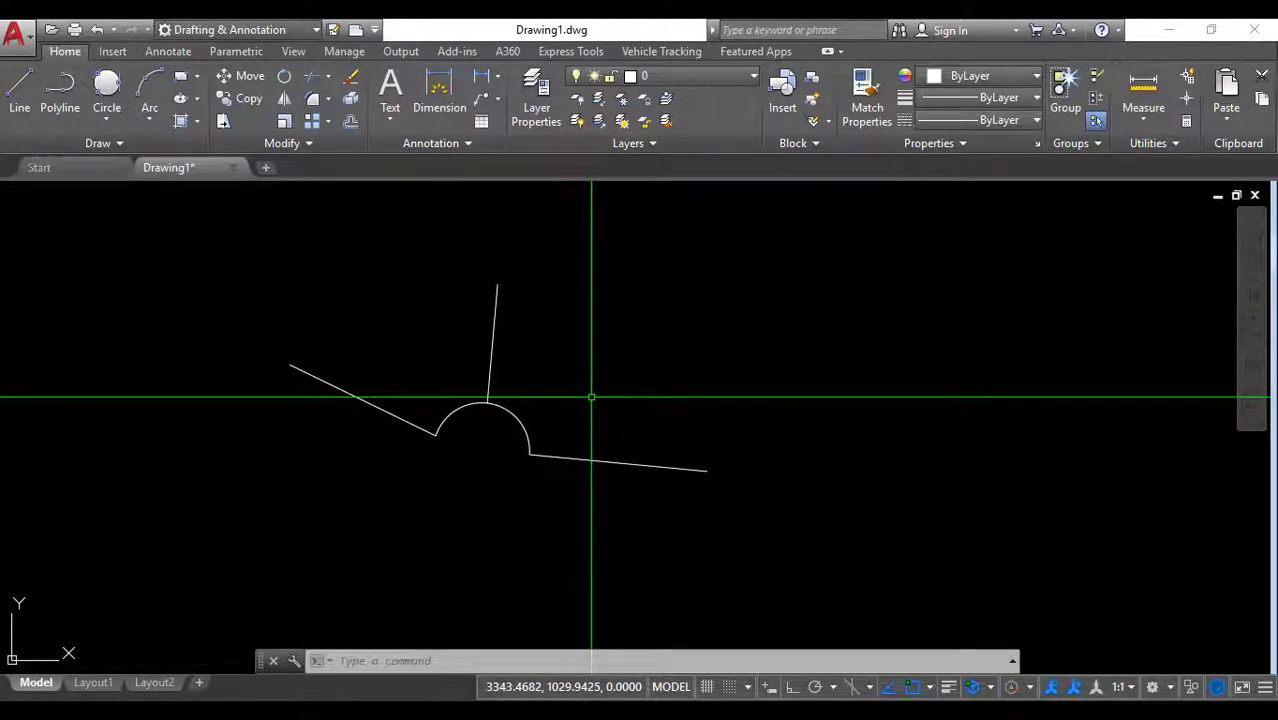
Draw an outer arc from the right line's end through the vertical line's top to the left line's end.
{"action": "middle_click_drag", "start_coordinate": [537, 435], "coordinate": [507, 354]}
{"action": "type", "text": "a"}
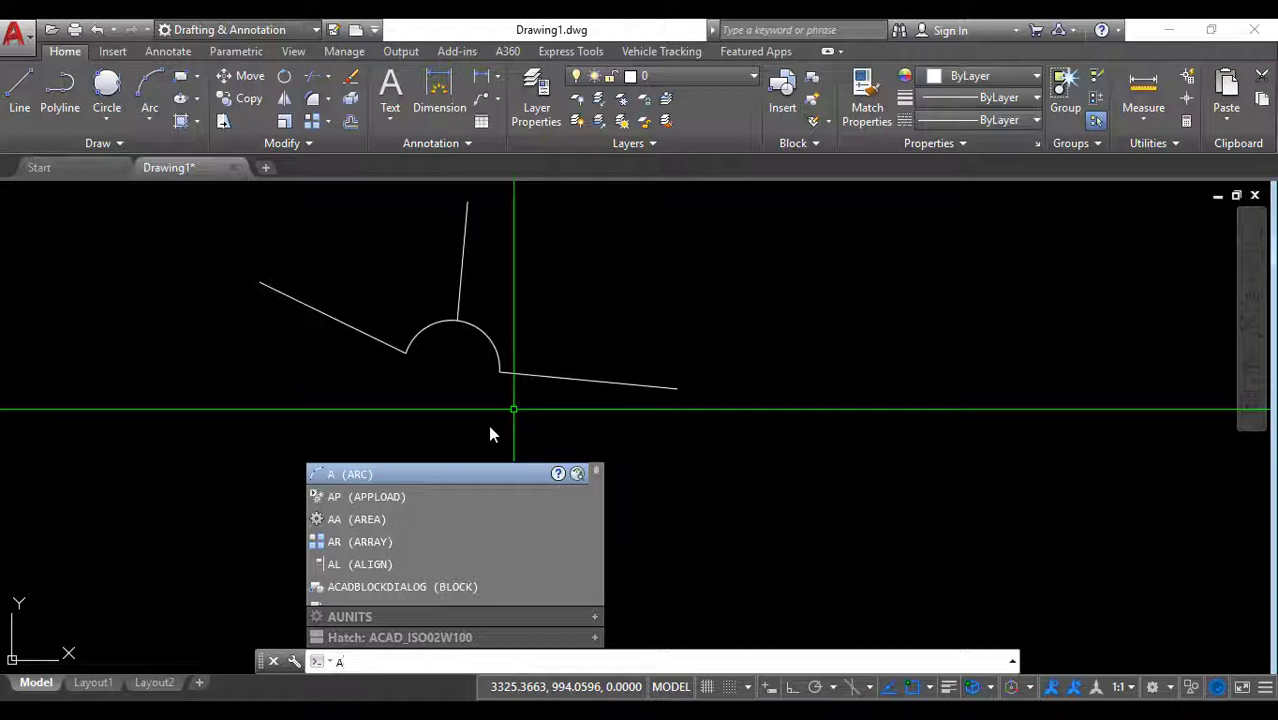
{"action": "type", "text": "c"}
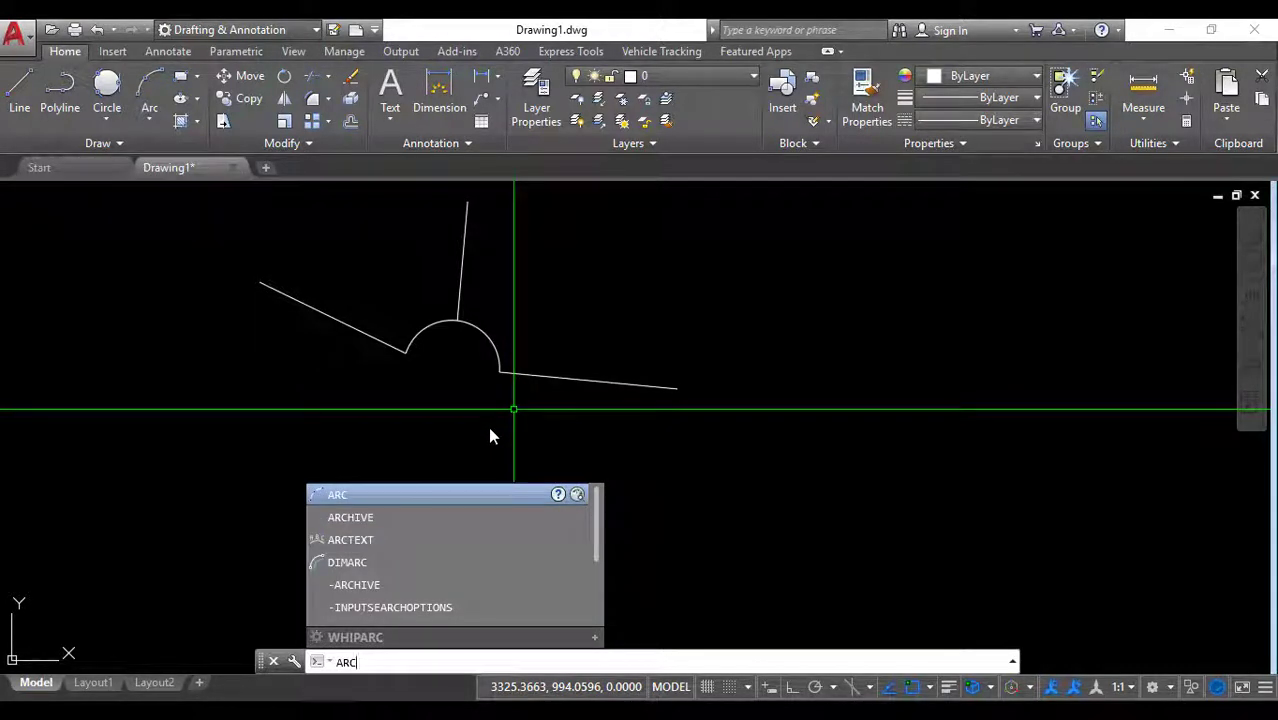
{"action": "key", "text": "Return"}
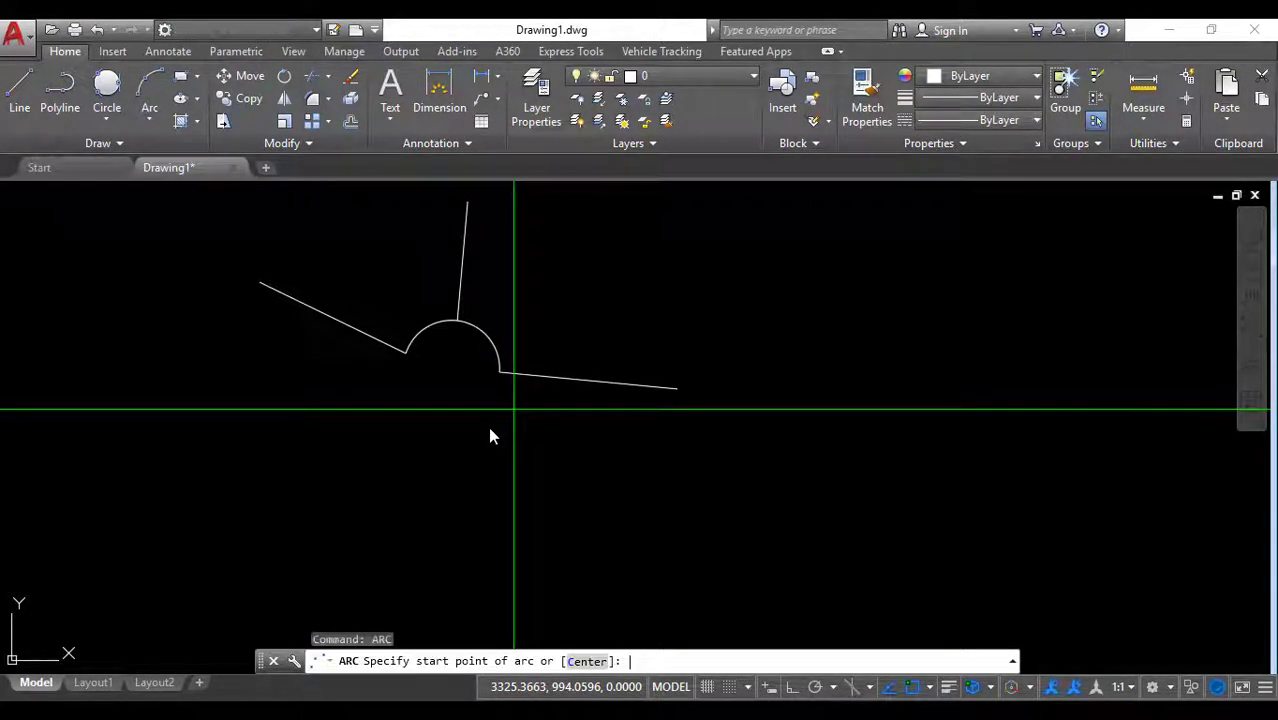
{"action": "middle_click_drag", "start_coordinate": [556, 406], "coordinate": [595, 516]}
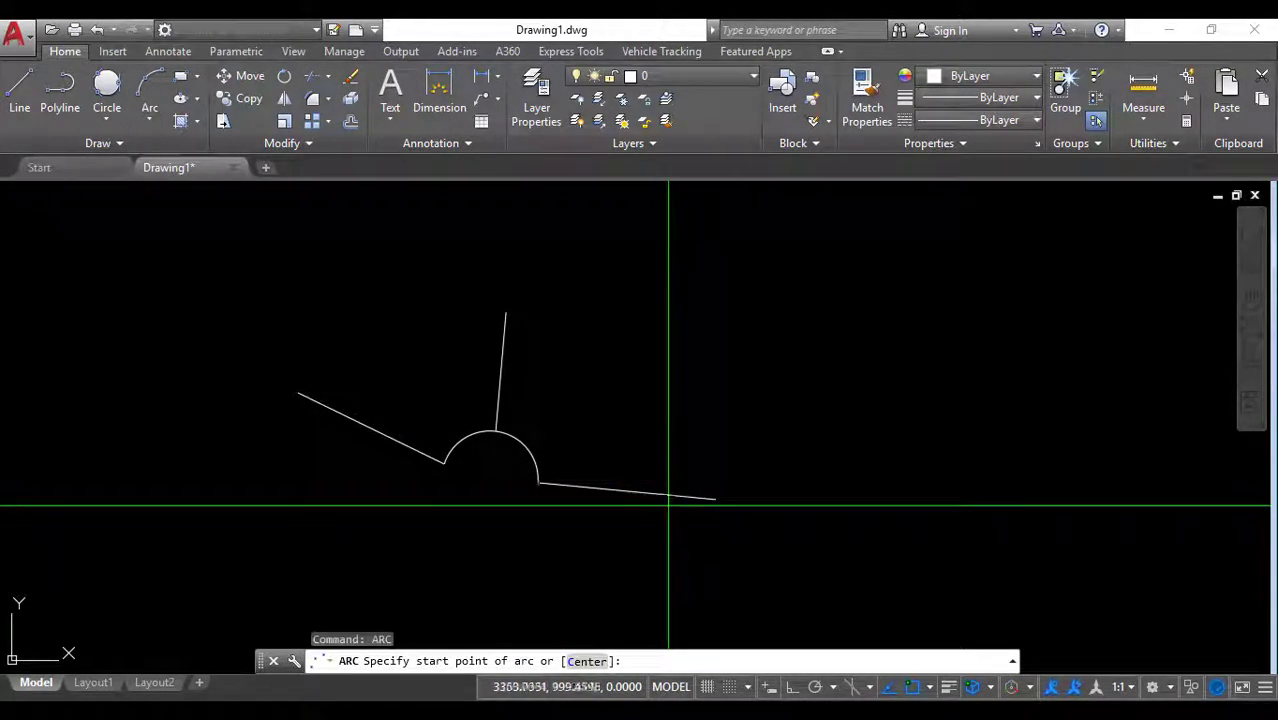
{"action": "left_click", "coordinate": [714, 497]}
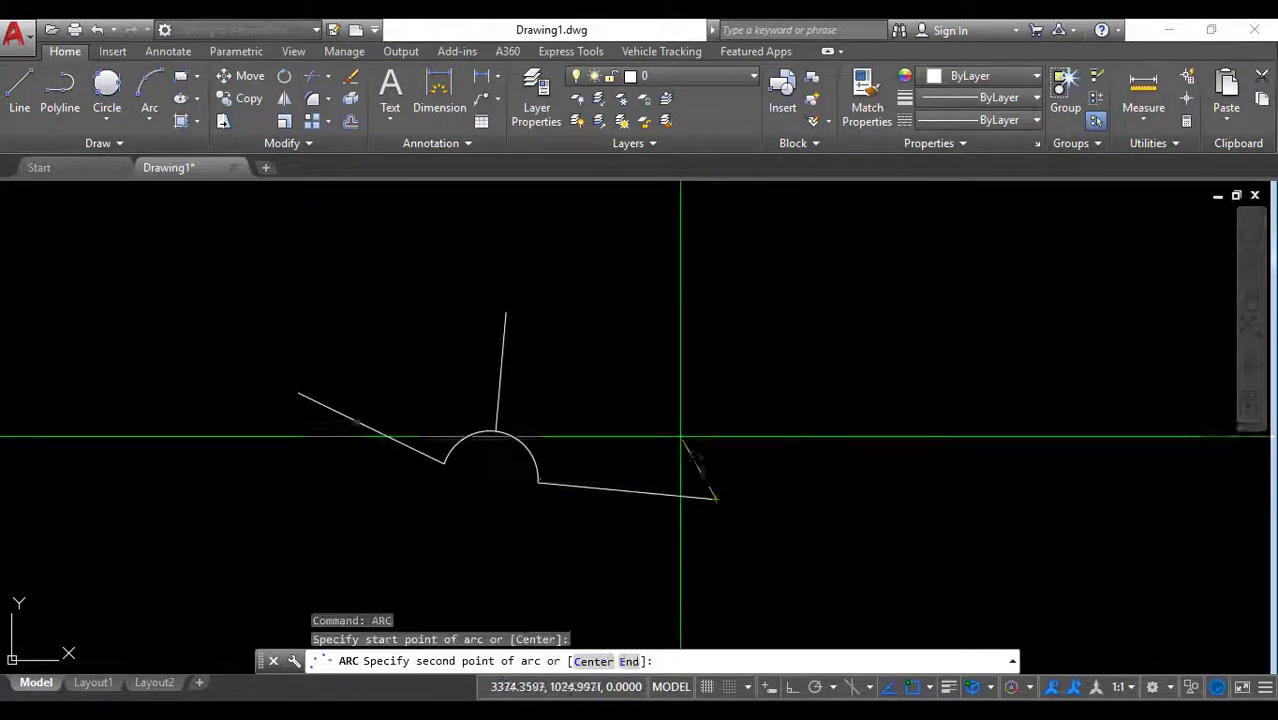
{"action": "left_click", "coordinate": [505, 313]}
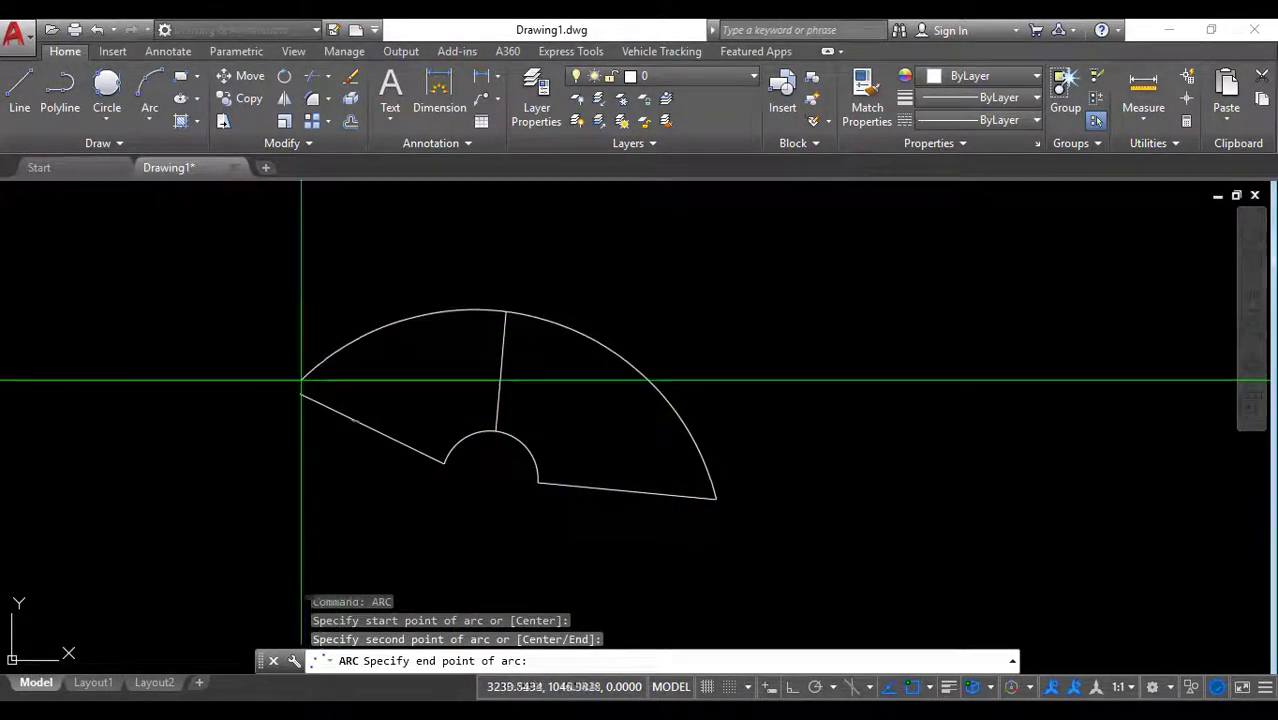
{"action": "left_click", "coordinate": [298, 392]}
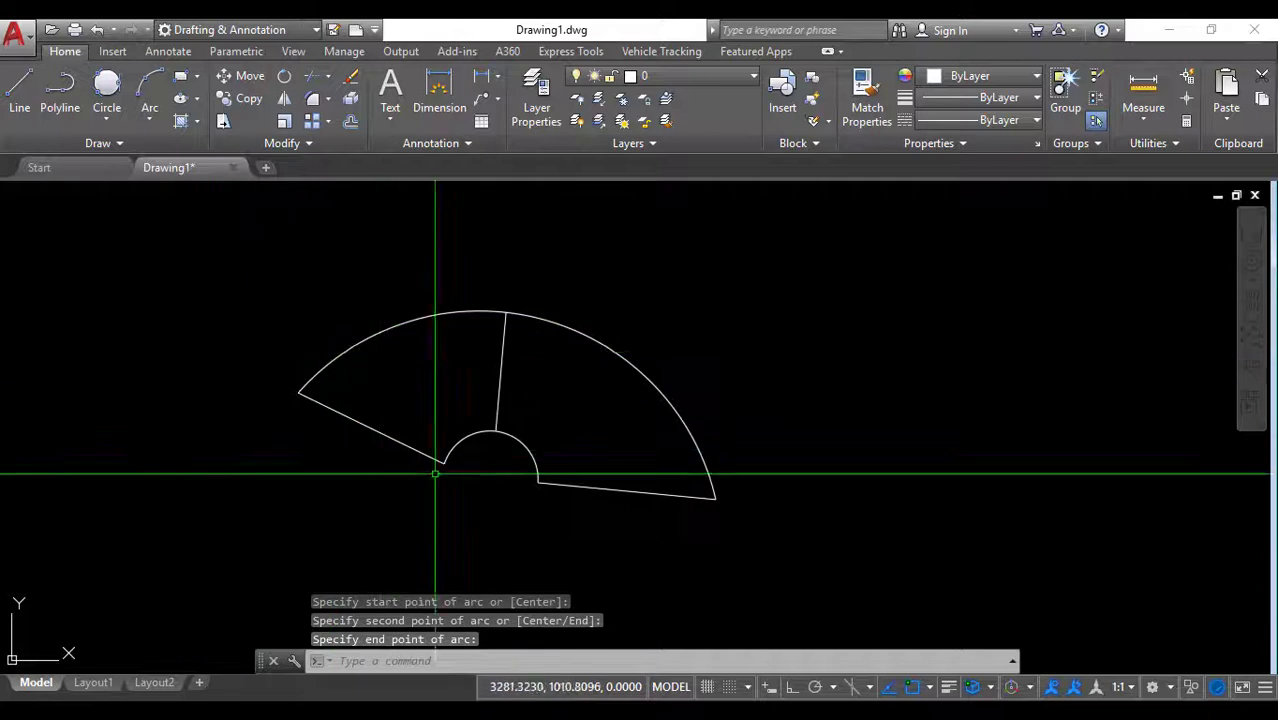
{"action": "middle_click_drag", "start_coordinate": [434, 466], "coordinate": [362, 394]}
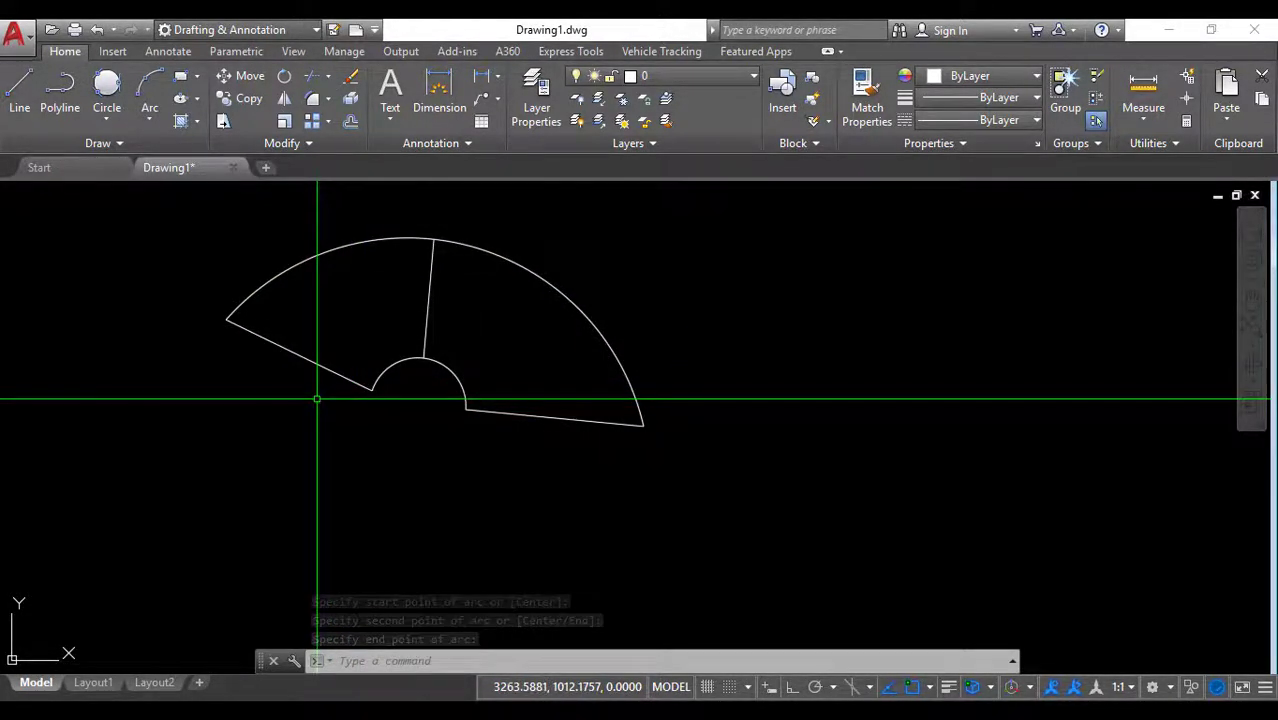
Draw a middle arc from the fan's right edge through the central line to its left edge.
{"action": "type", "text": "a"}
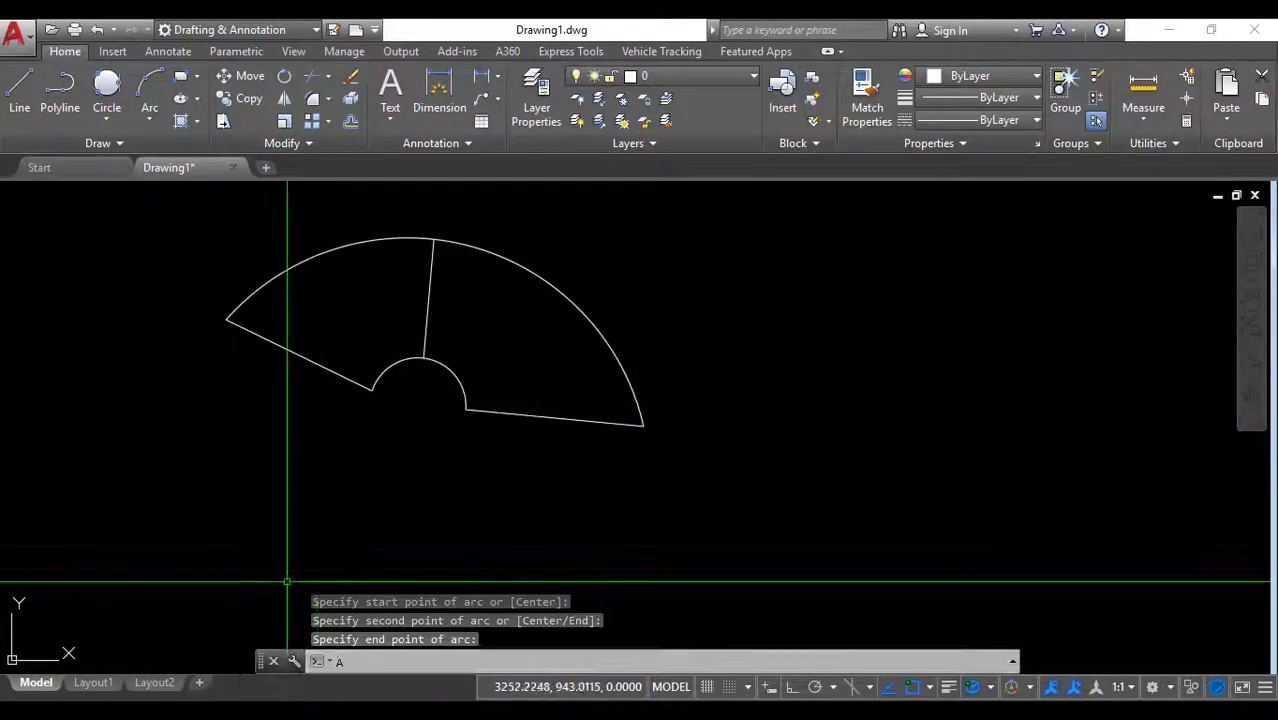
{"action": "key", "text": "Return"}
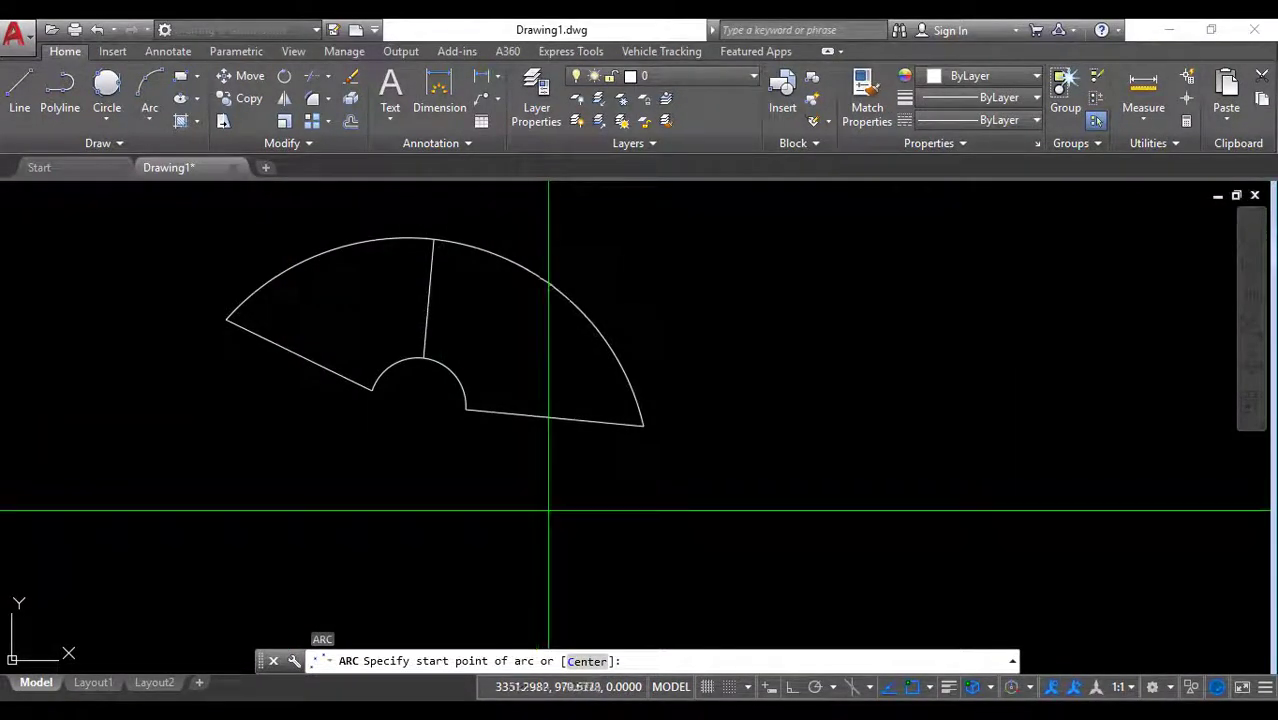
{"action": "left_click", "coordinate": [550, 416]}
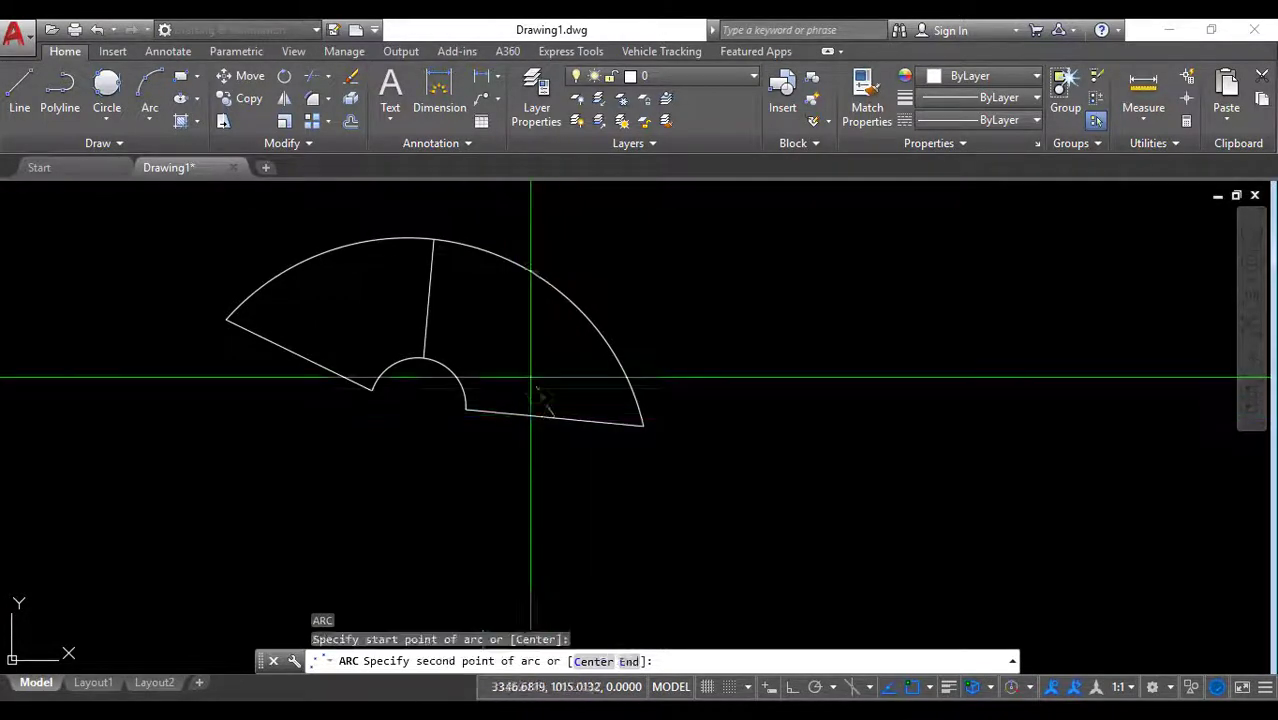
{"action": "left_click", "coordinate": [429, 298]}
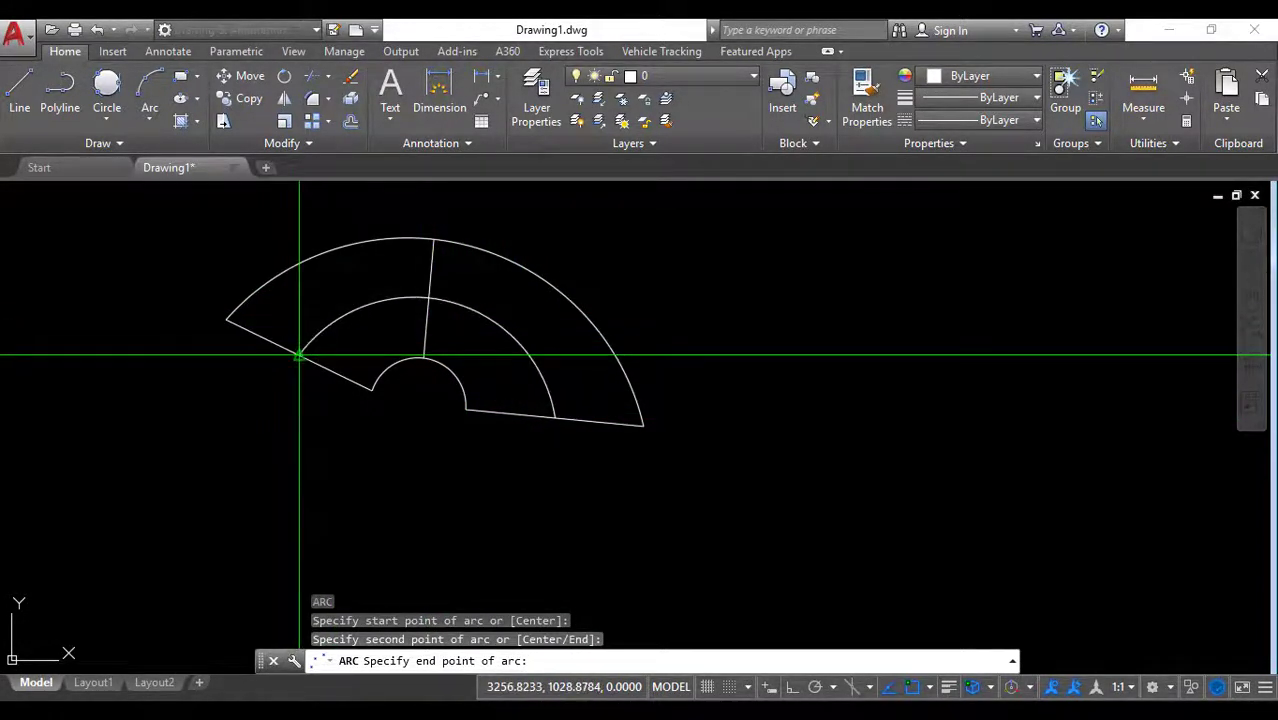
{"action": "left_click", "coordinate": [229, 321]}
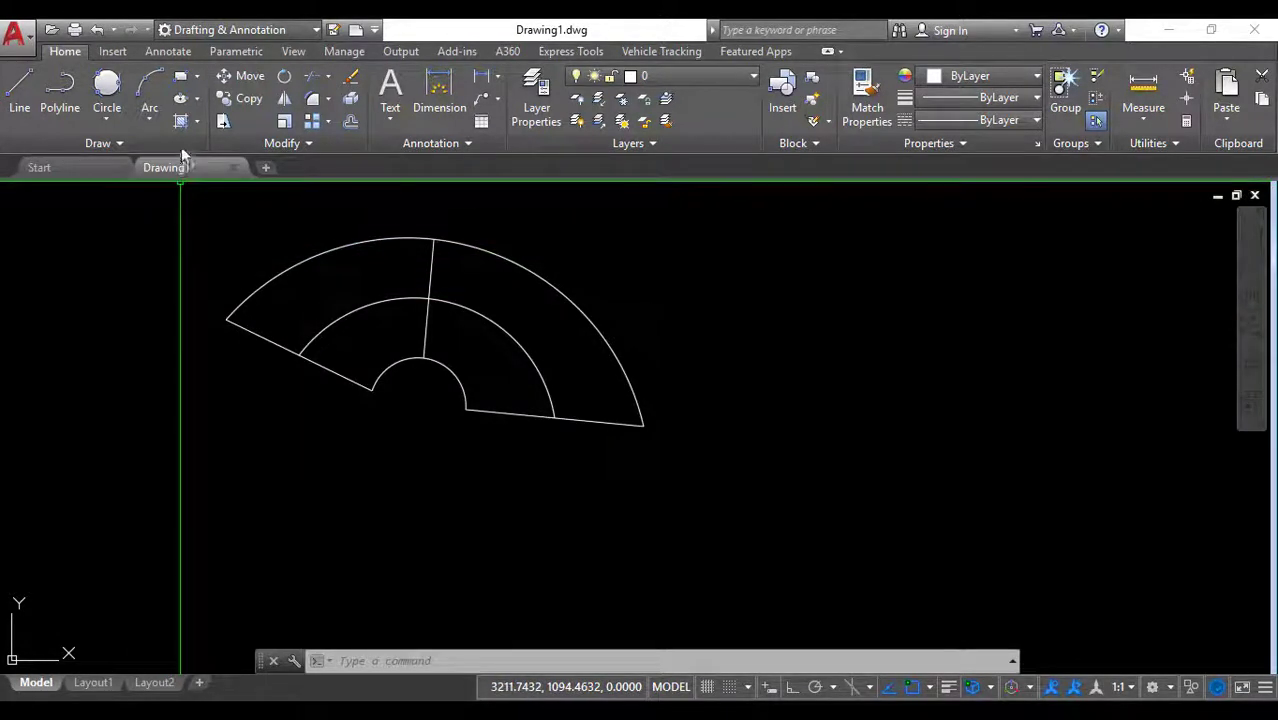
{"action": "left_click", "coordinate": [156, 124]}
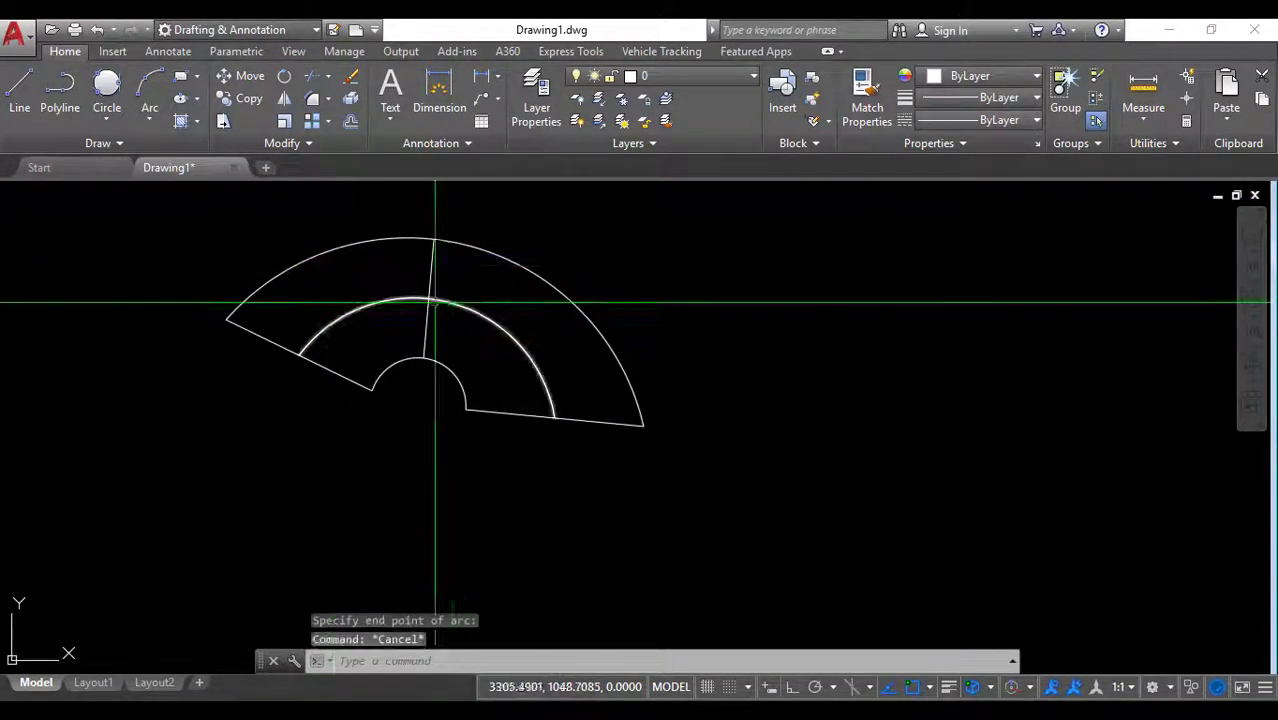
{"action": "key", "text": "Escape"}
Draw a polyline up from a lower point to a corner, then right, and turn Ortho off.
{"action": "middle_click_drag", "start_coordinate": [548, 294], "coordinate": [286, 277]}
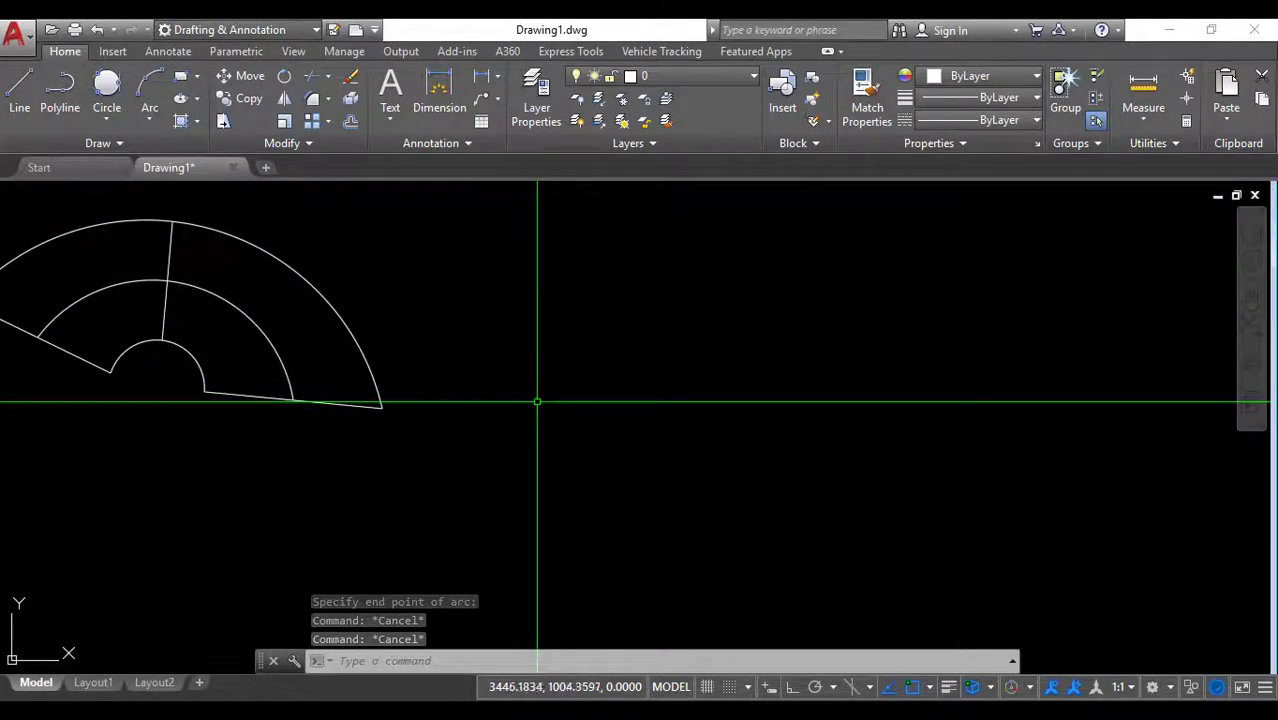
{"action": "type", "text": "pl"}
{"action": "key", "text": "Return"}
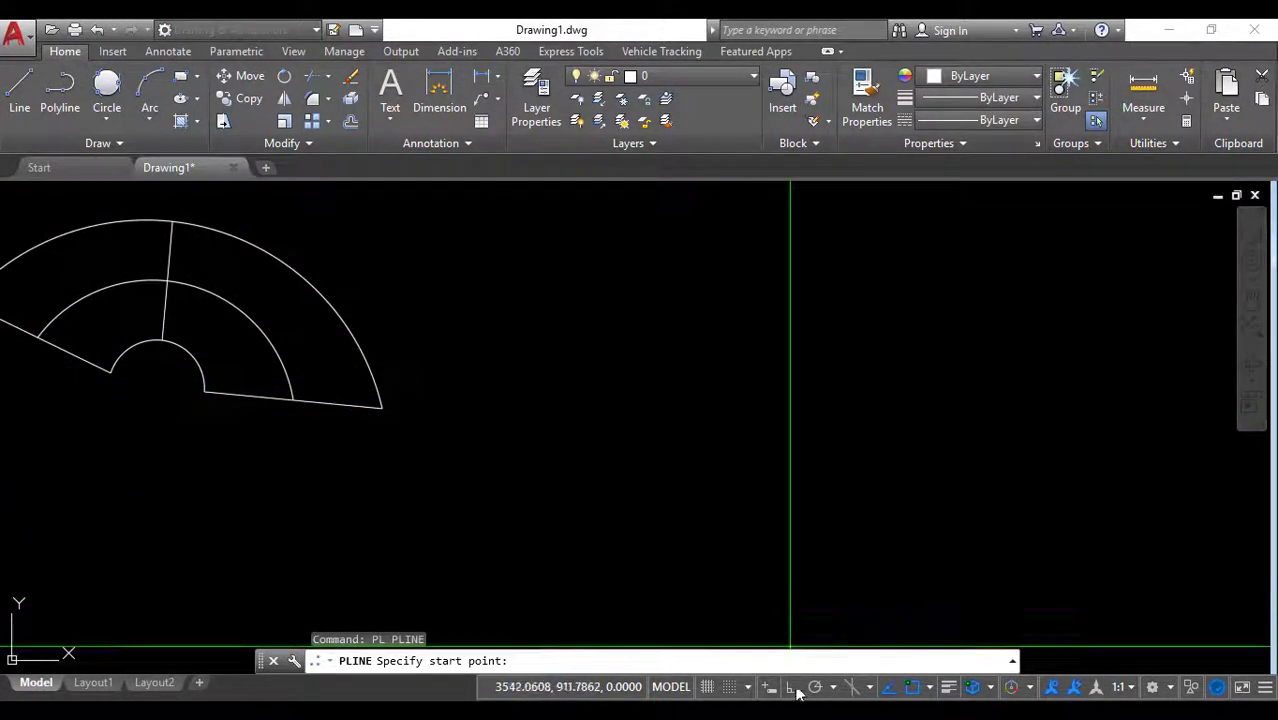
{"action": "left_click", "coordinate": [562, 440]}
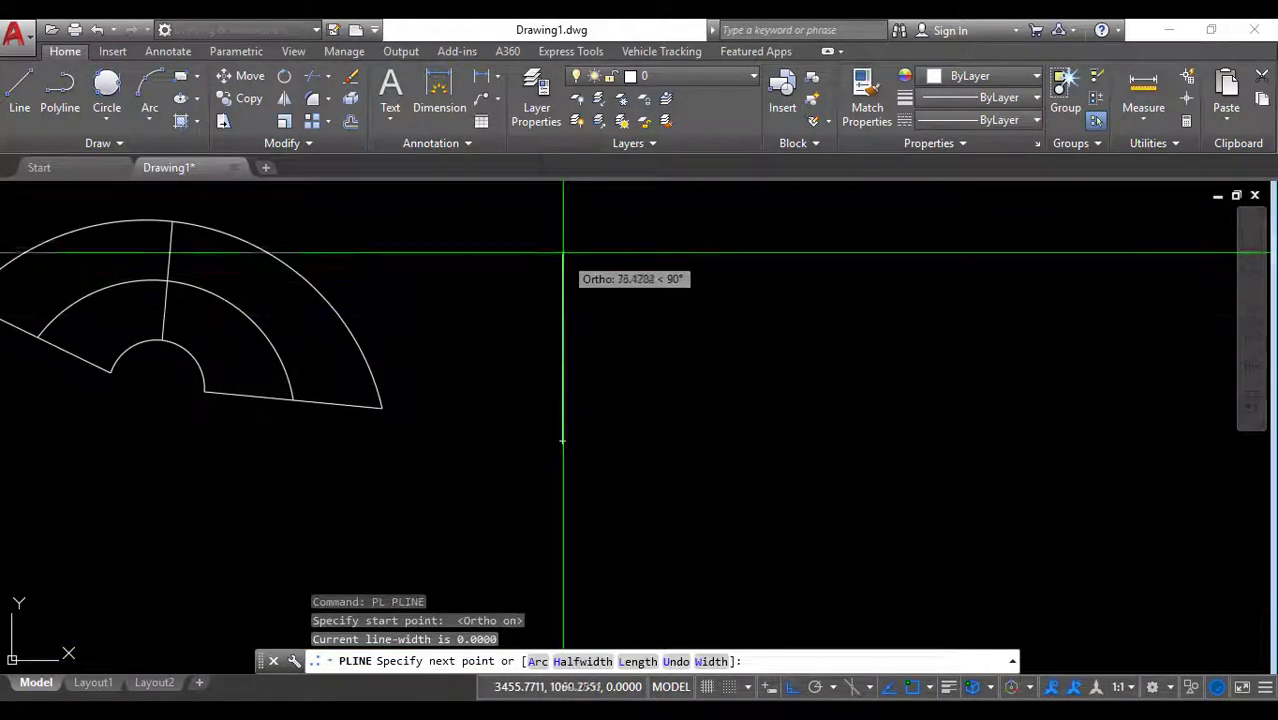
{"action": "left_click", "coordinate": [562, 246]}
{"action": "left_click", "coordinate": [780, 246]}
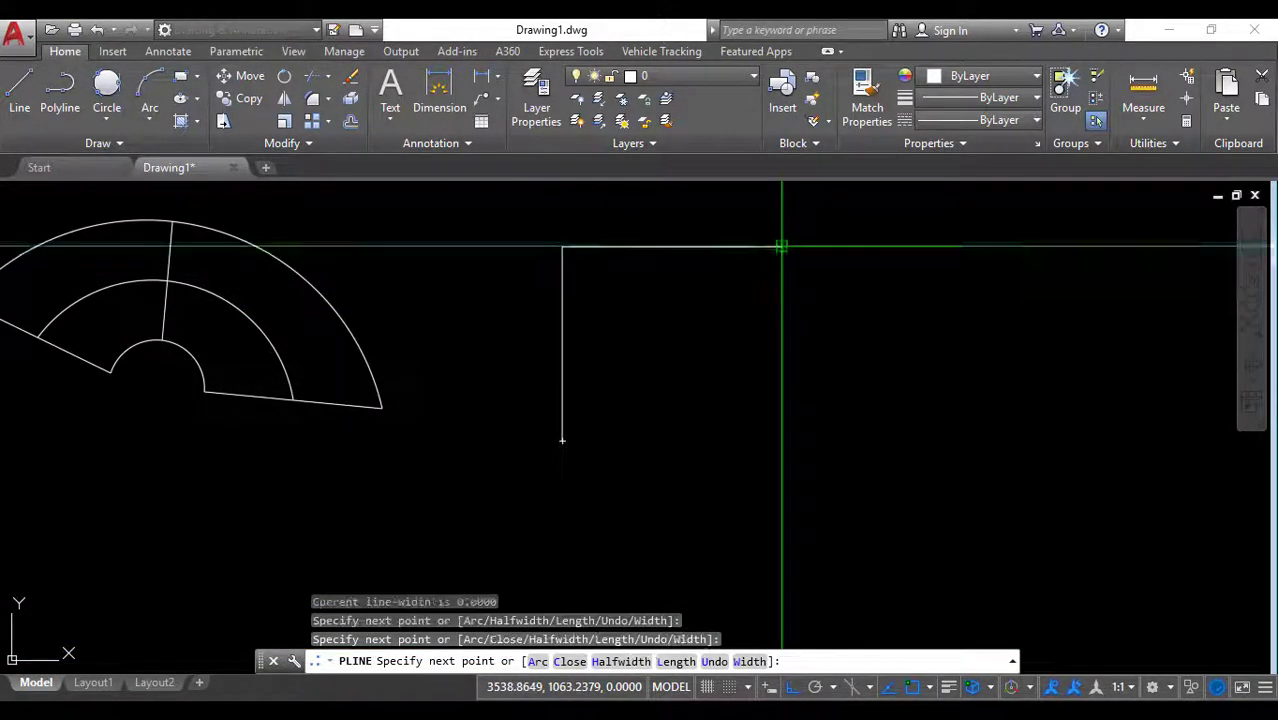
{"action": "key", "text": "Return"}
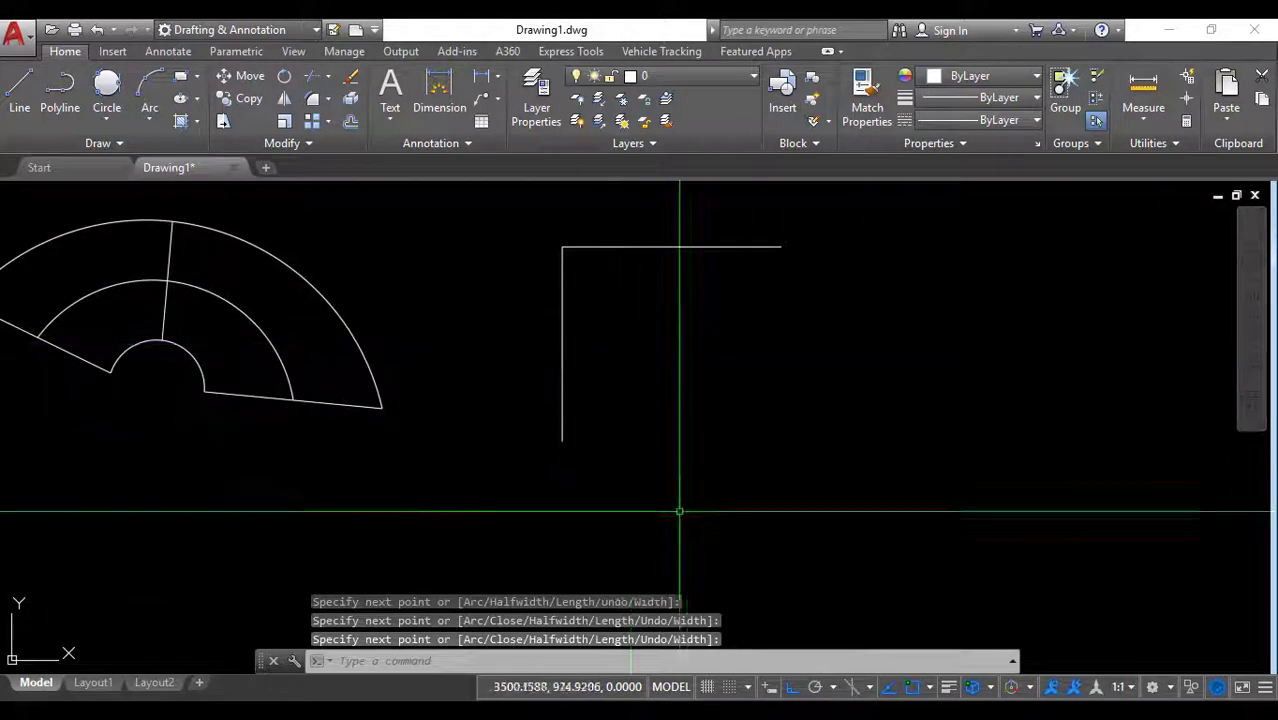
{"action": "left_click", "coordinate": [793, 688]}
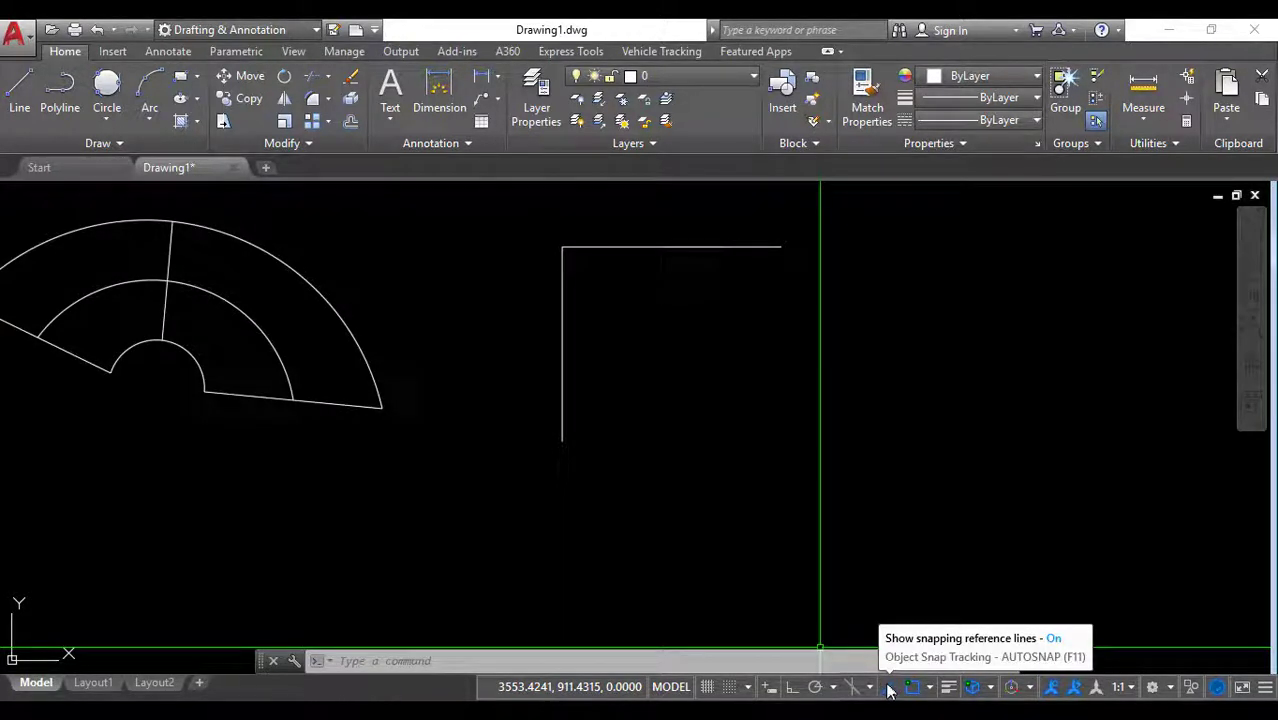
Start an arc using the Start, Center, End method from the Arc drop-down.
{"action": "left_click", "coordinate": [152, 119]}
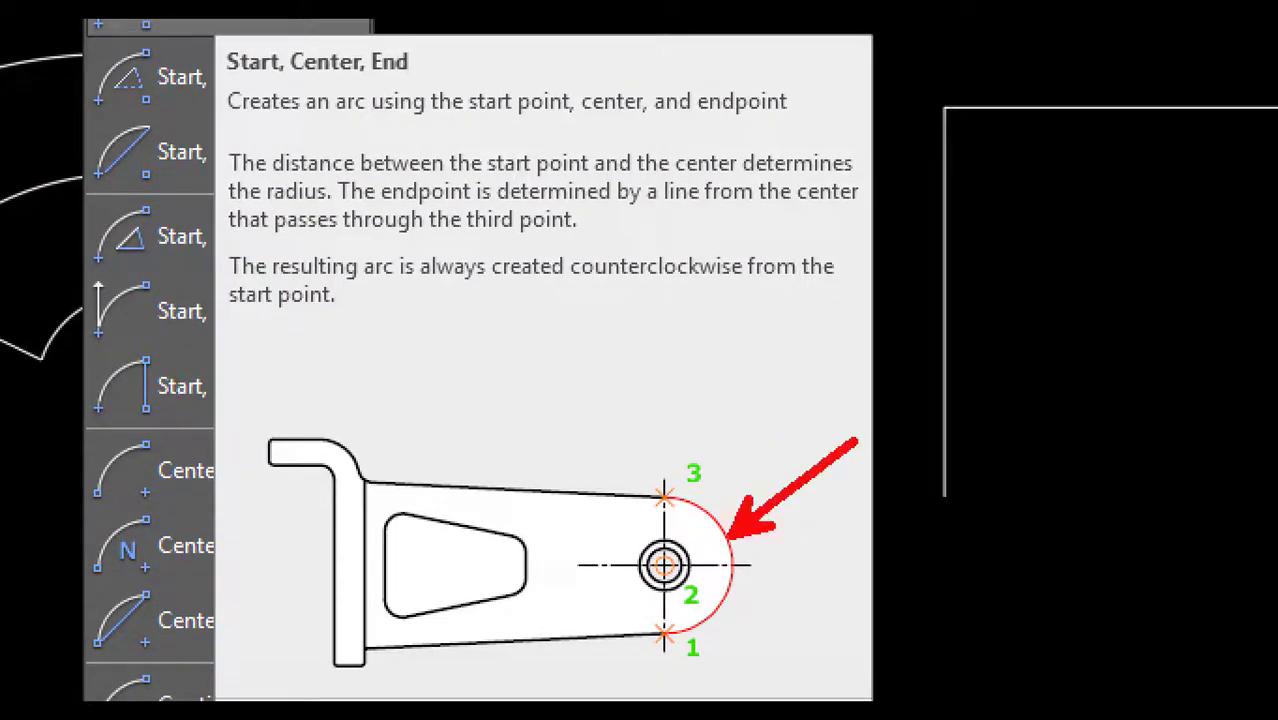
{"action": "mouse_move", "coordinate": [211, 189]}
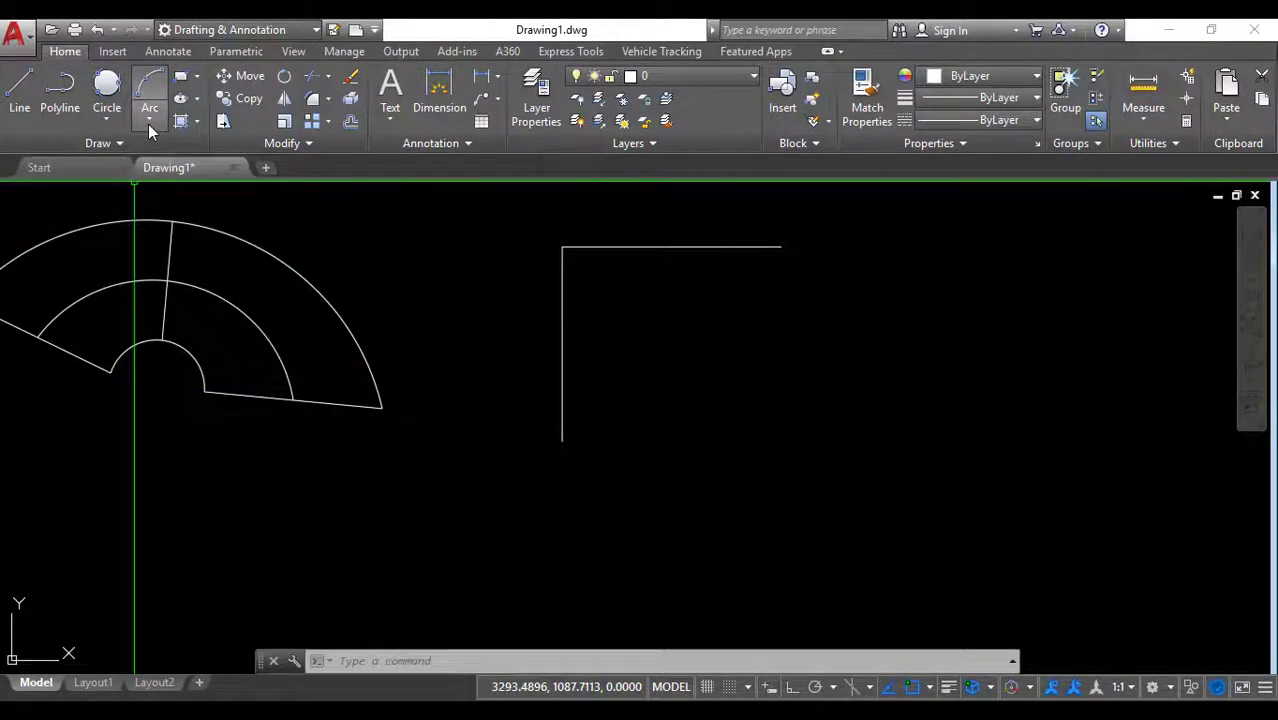
{"action": "left_click", "coordinate": [149, 124]}
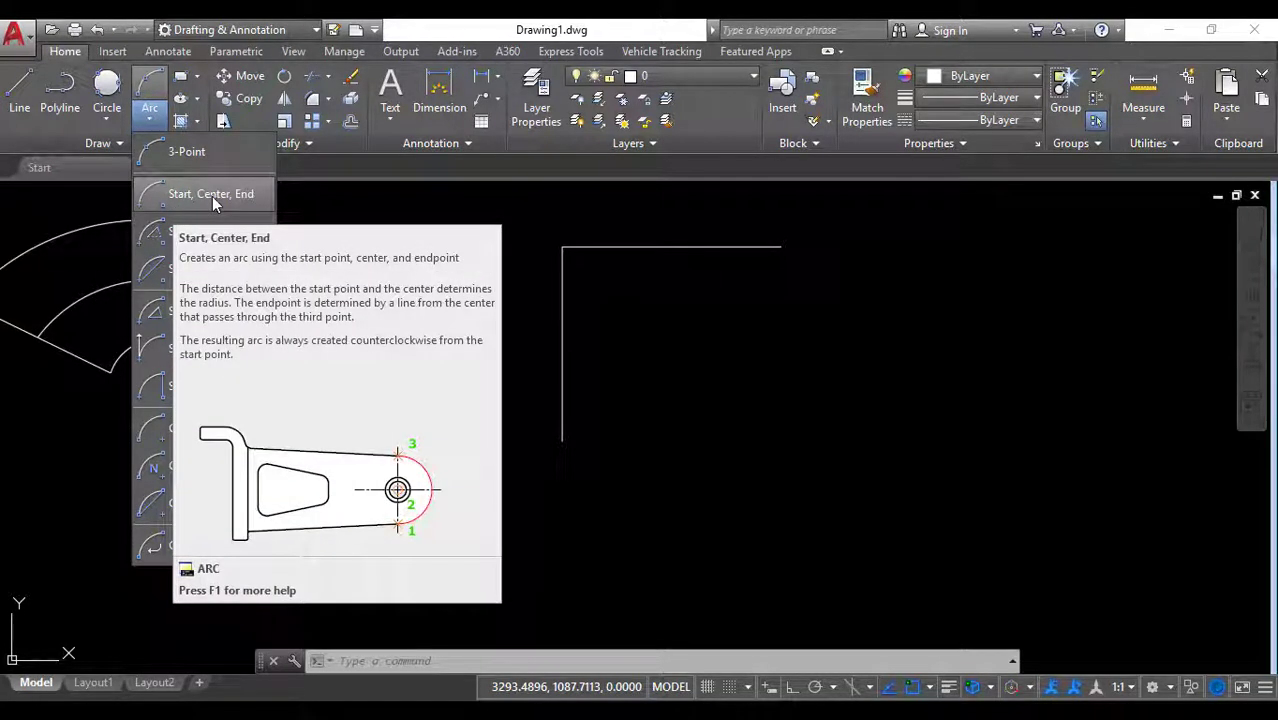
{"action": "left_click", "coordinate": [214, 196]}
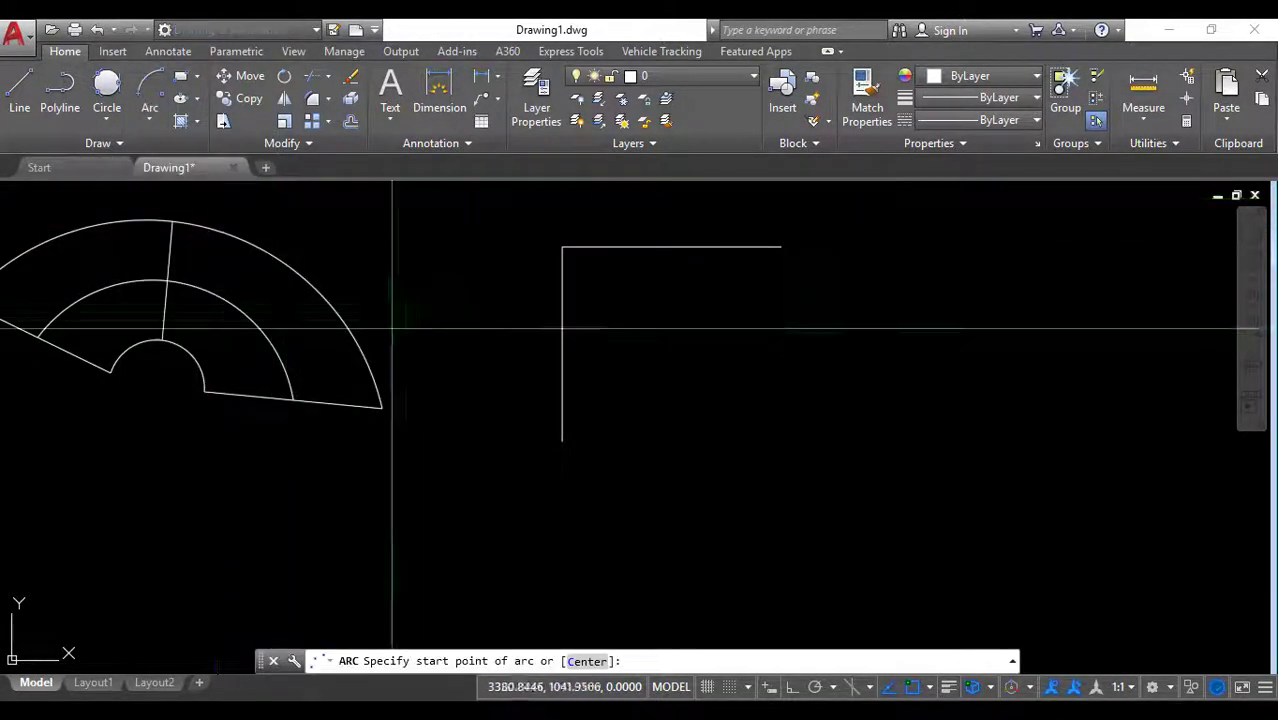
Sweep a quarter arc from the vertical line's bottom, centred below the horizontal end, to that end.
{"action": "left_click", "coordinate": [562, 441]}
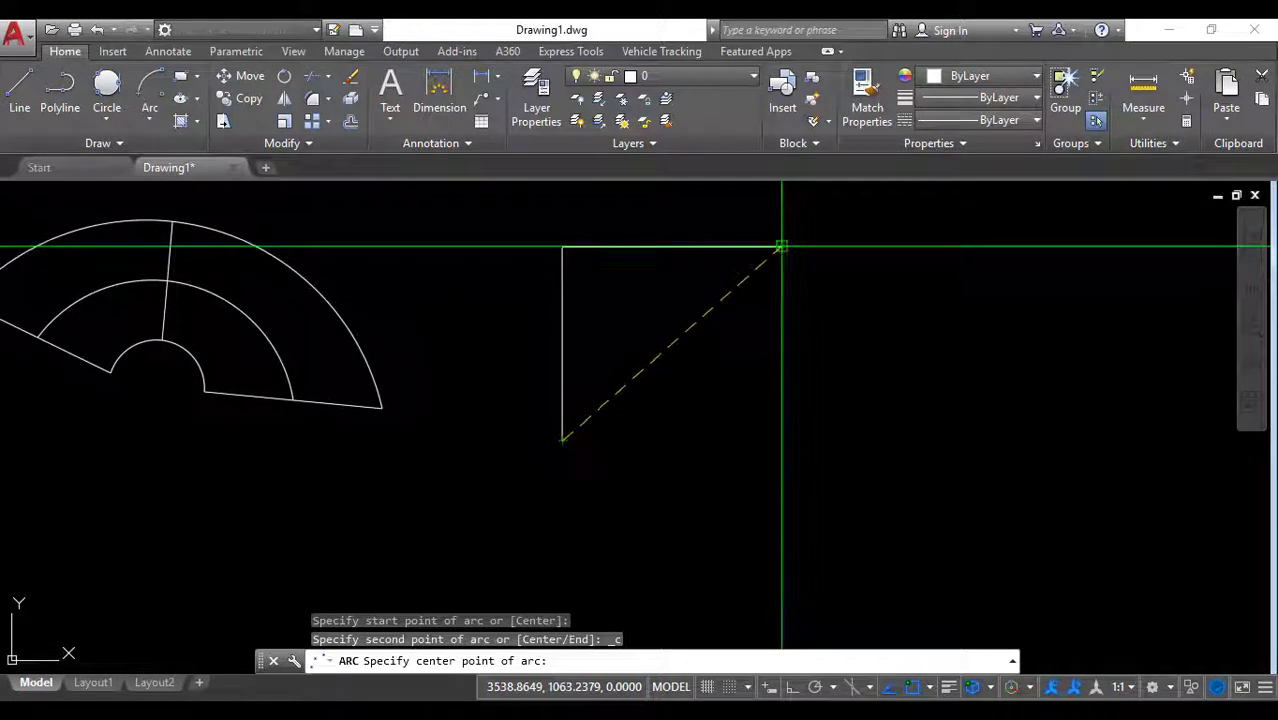
{"action": "left_click", "coordinate": [782, 440]}
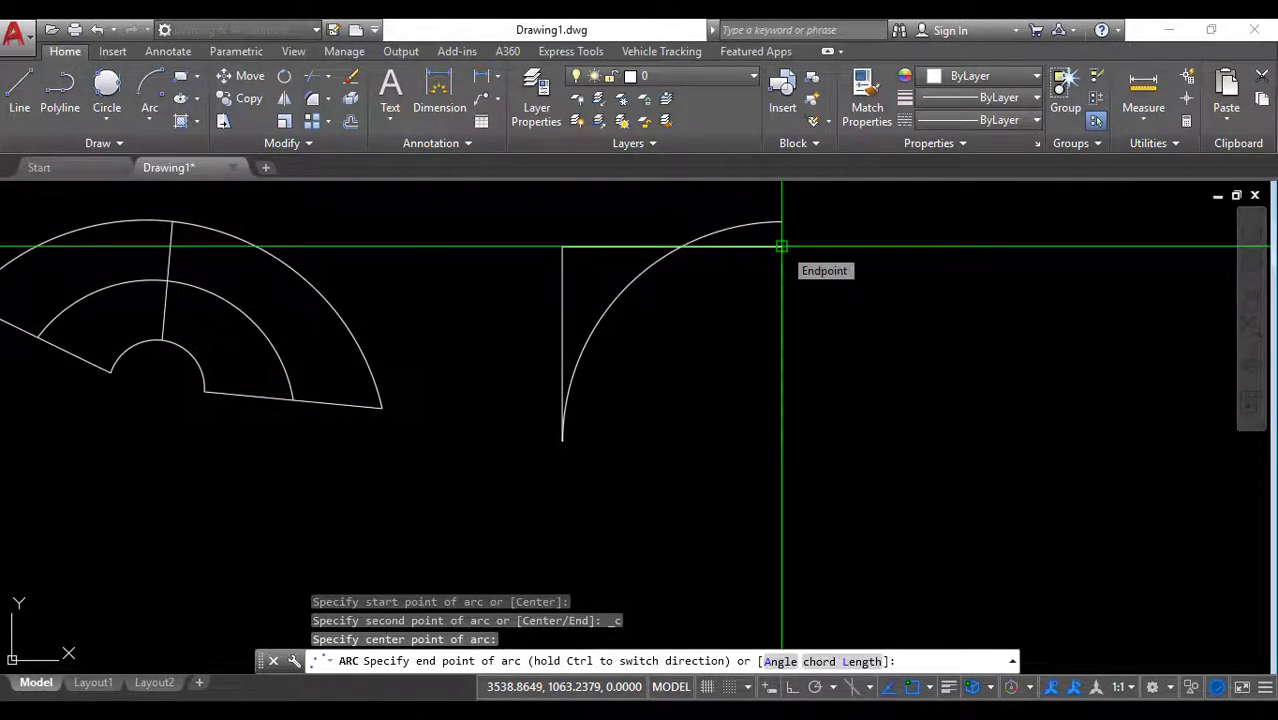
{"action": "left_click", "coordinate": [781, 246]}
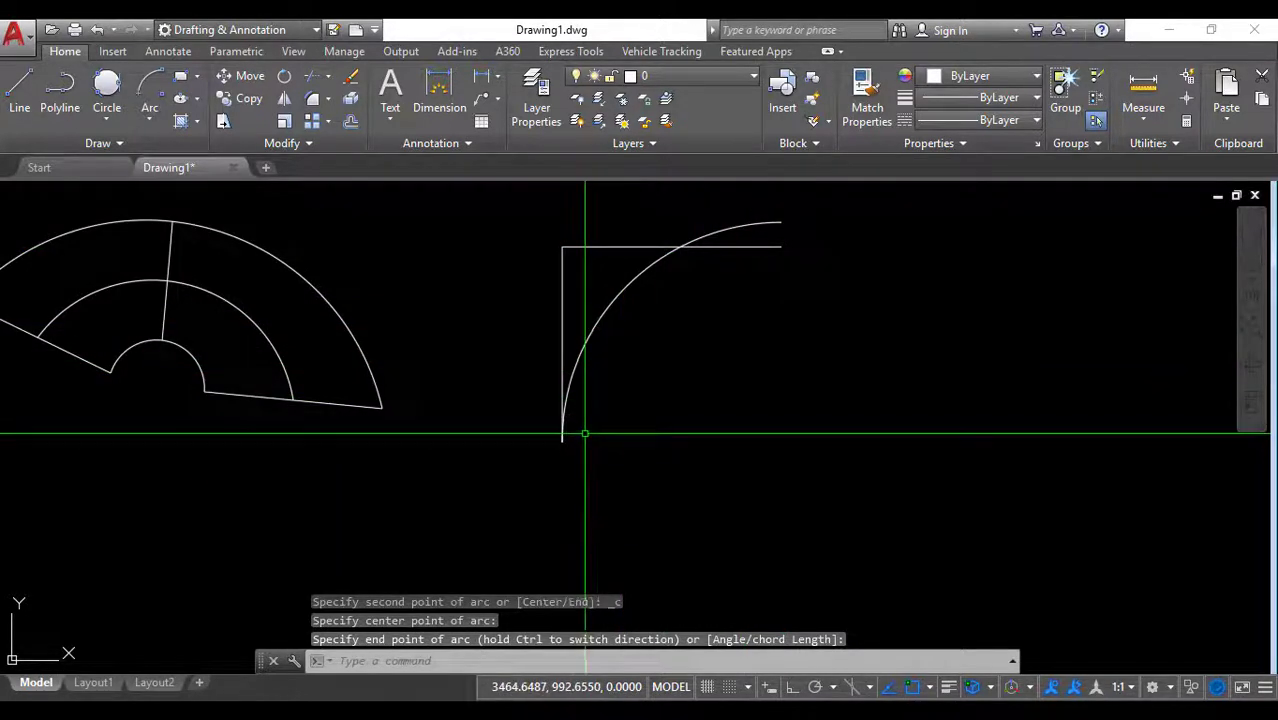
{"action": "left_click", "coordinate": [720, 234]}
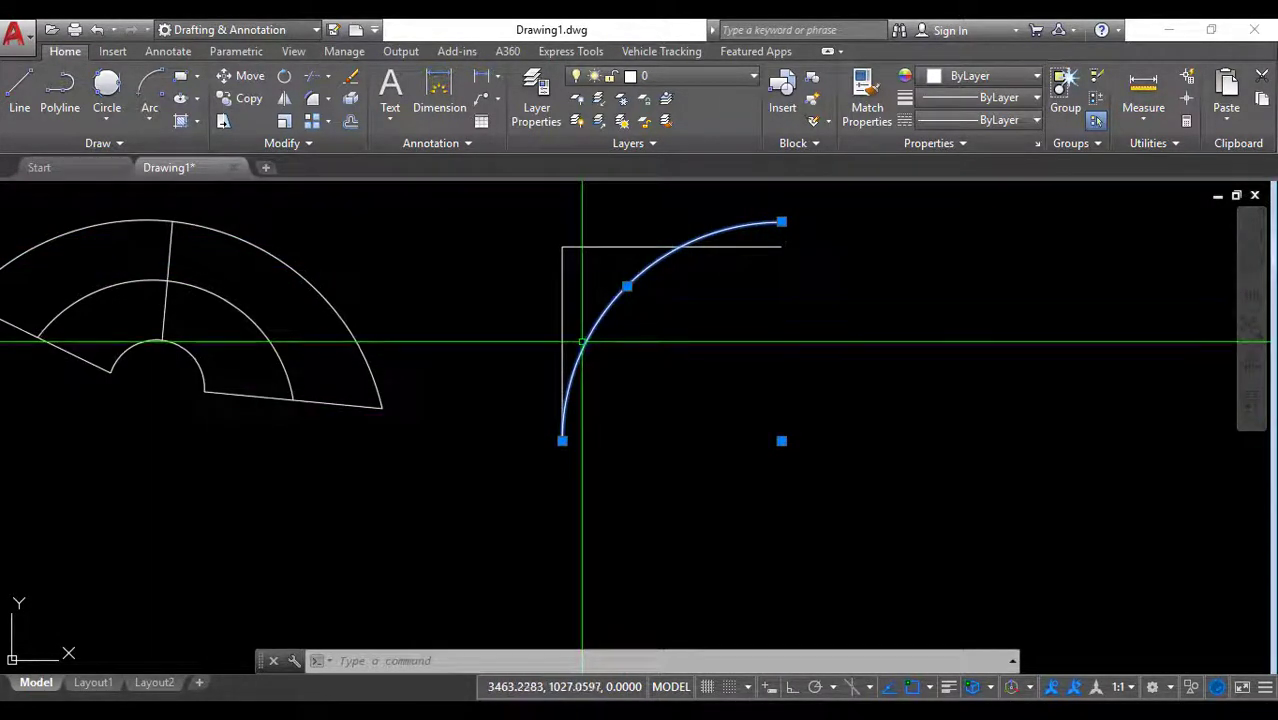
{"action": "key", "text": "Escape"}
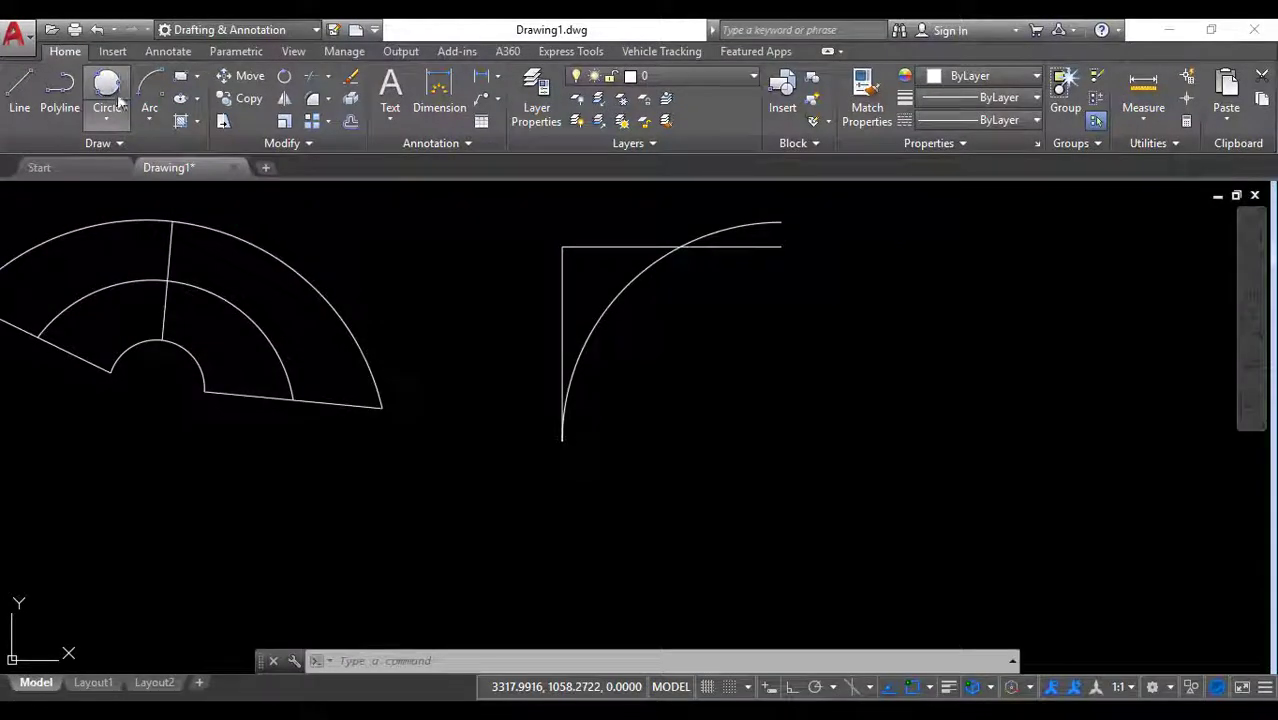
{"action": "left_click", "coordinate": [148, 117]}
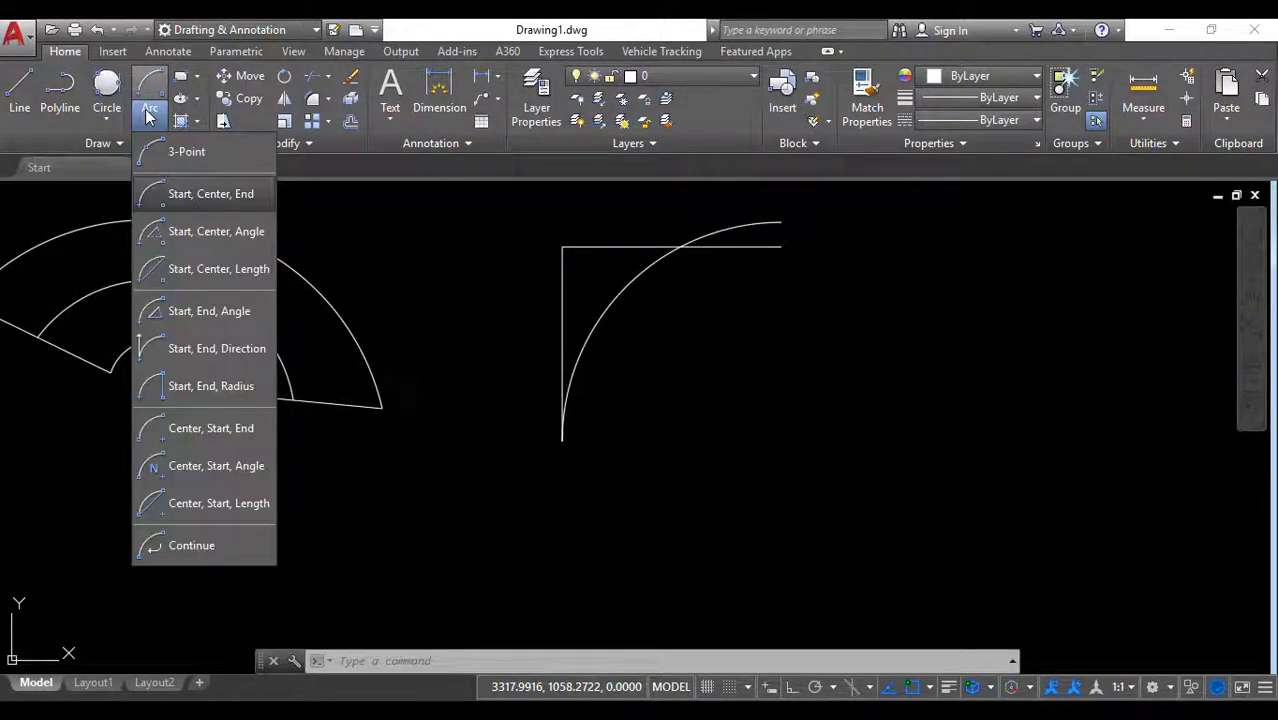